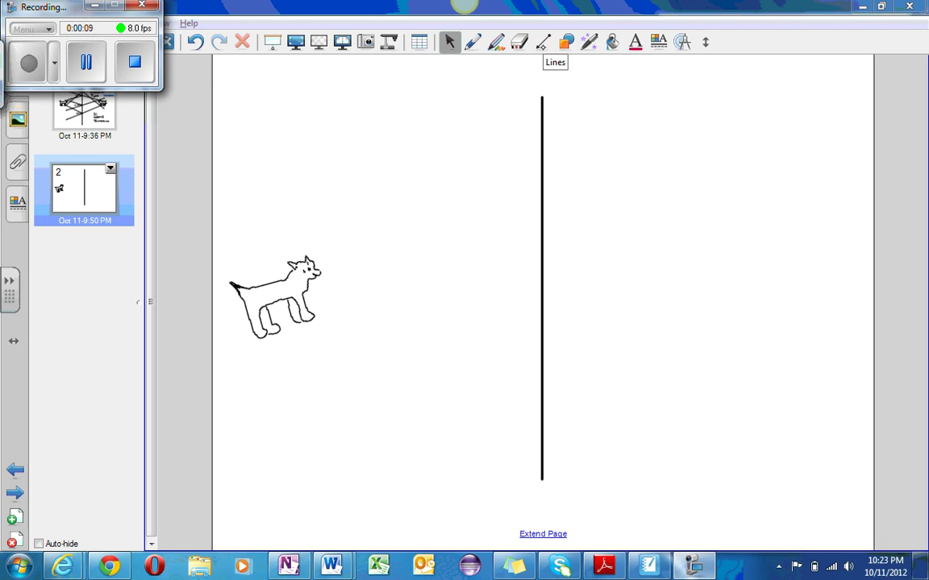
- Mark the tip of the dog's ear with a red pen dot and draw a solid arrow from it to the upper part of the mirror line
left_click(473, 41)
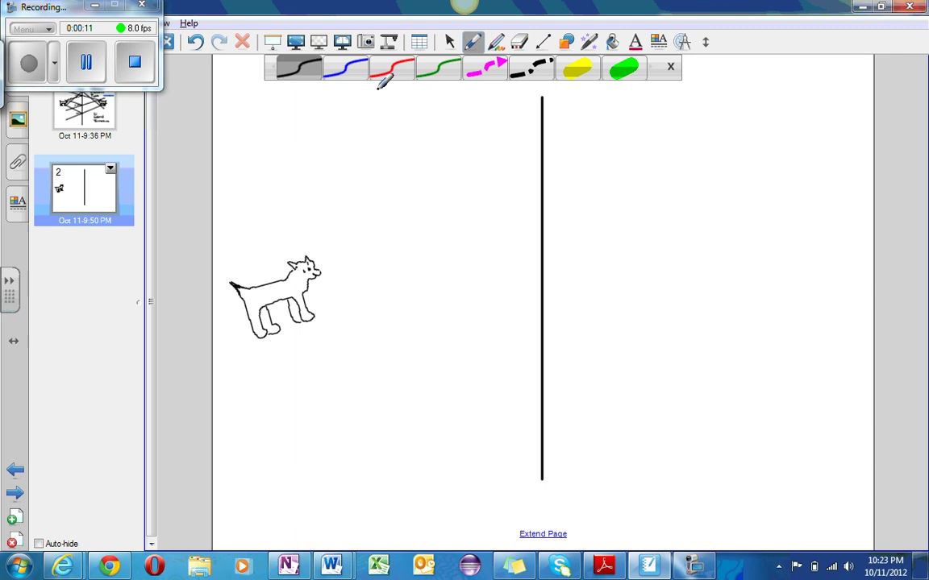
left_click(386, 65)
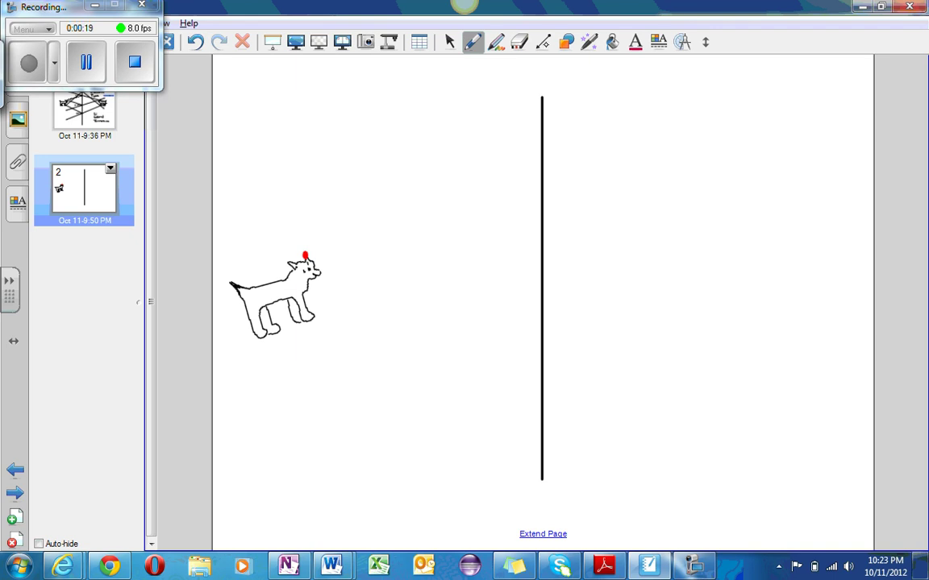
left_click(541, 41)
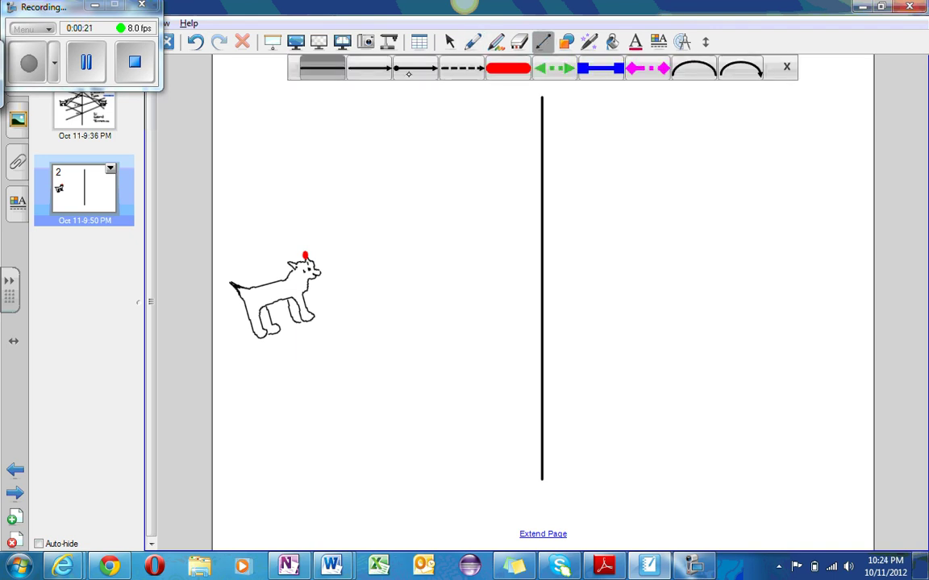
left_click(369, 68)
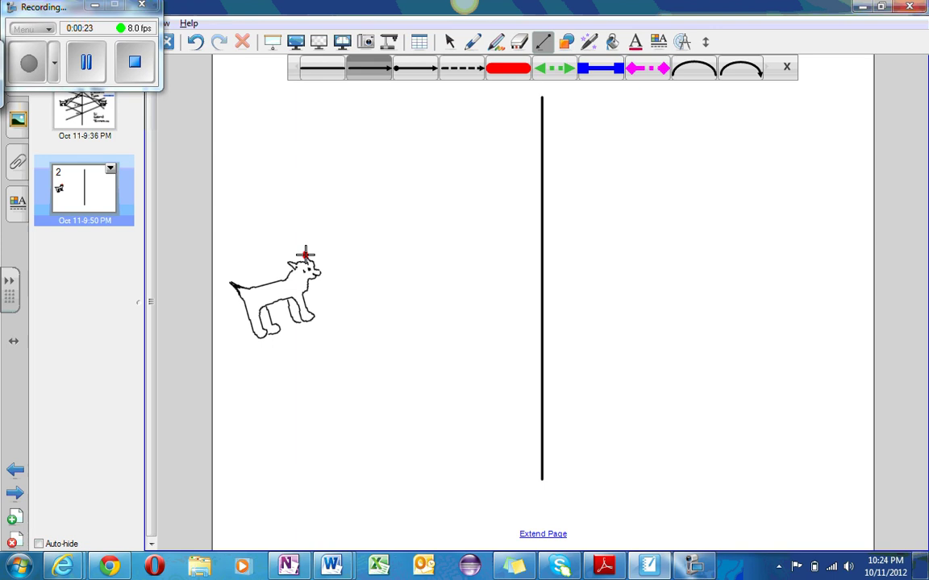
left_click_drag(304, 255, 541, 195)
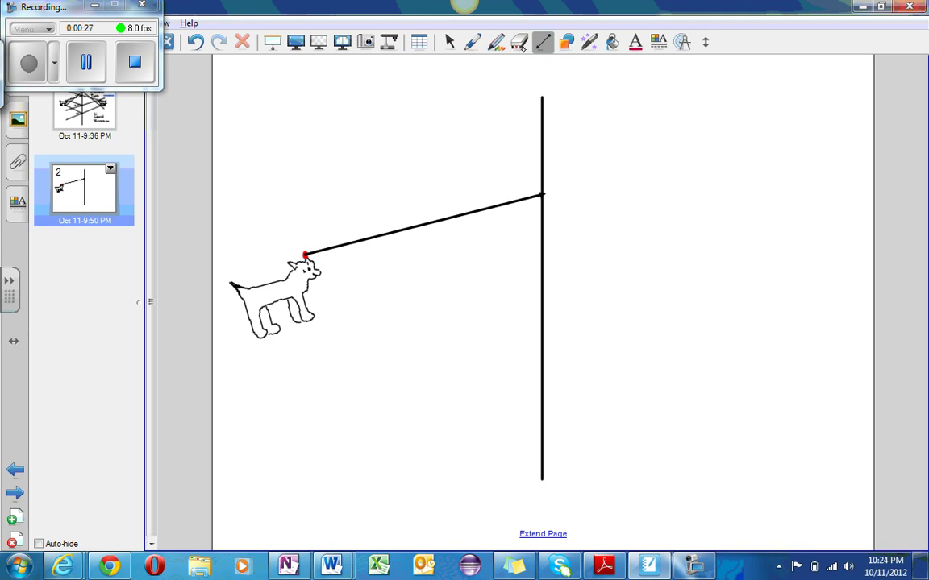
- Draw a horizontal dashed arrow as the normal from the ray's hit point on the mirror line back towards the dog's side
left_click(540, 42)
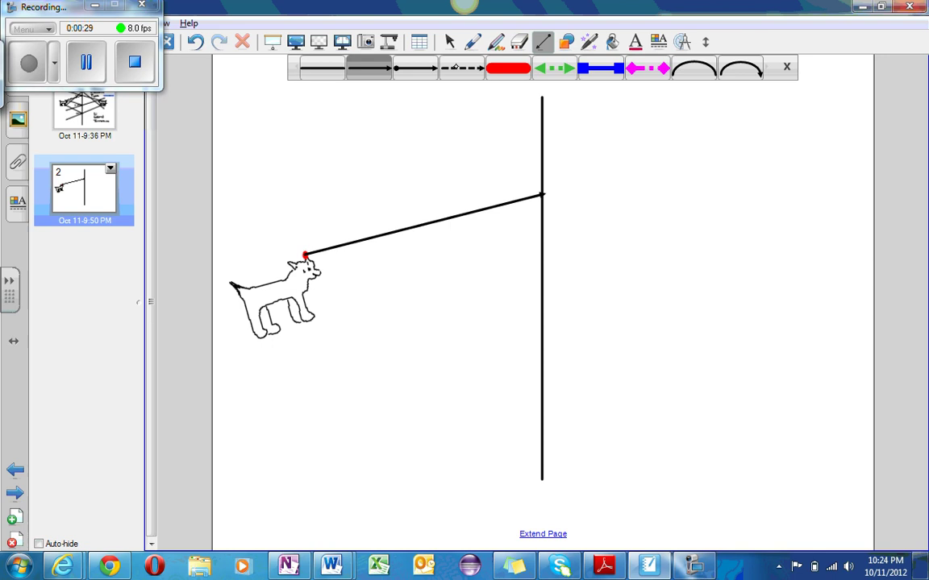
left_click(455, 68)
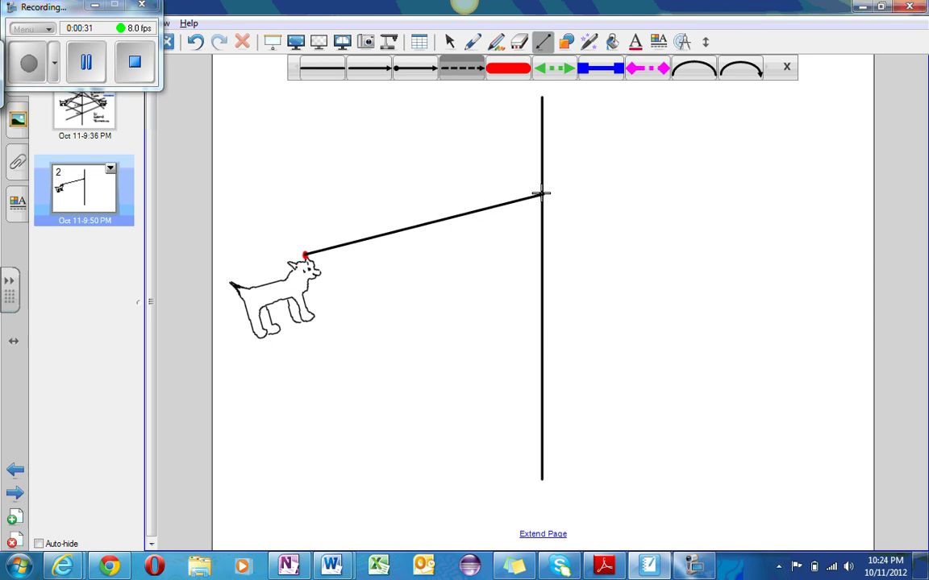
left_click_drag(541, 194, 467, 194)
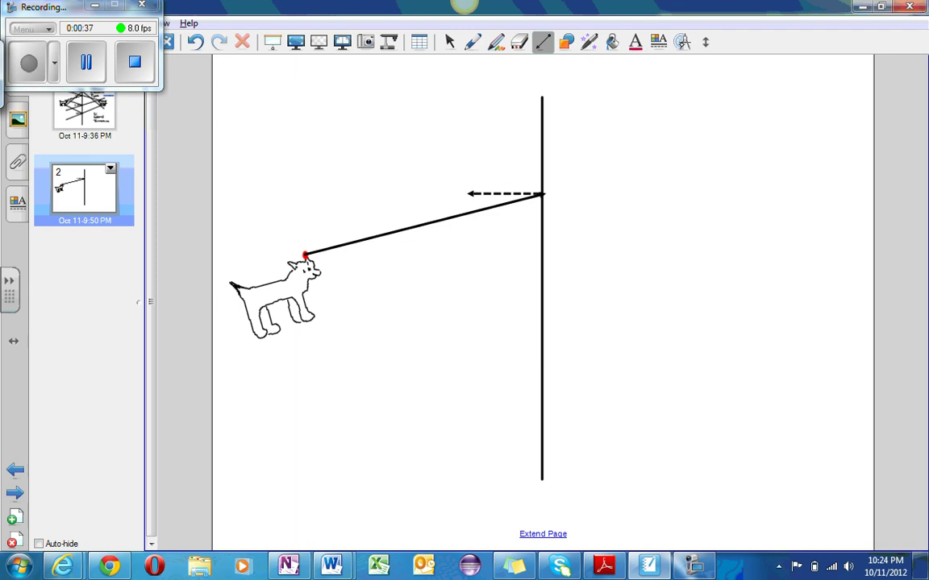
- Add a protractor and centre its baseline on the point where the ray meets the mirror line
left_click(682, 41)
left_click(201, 66)
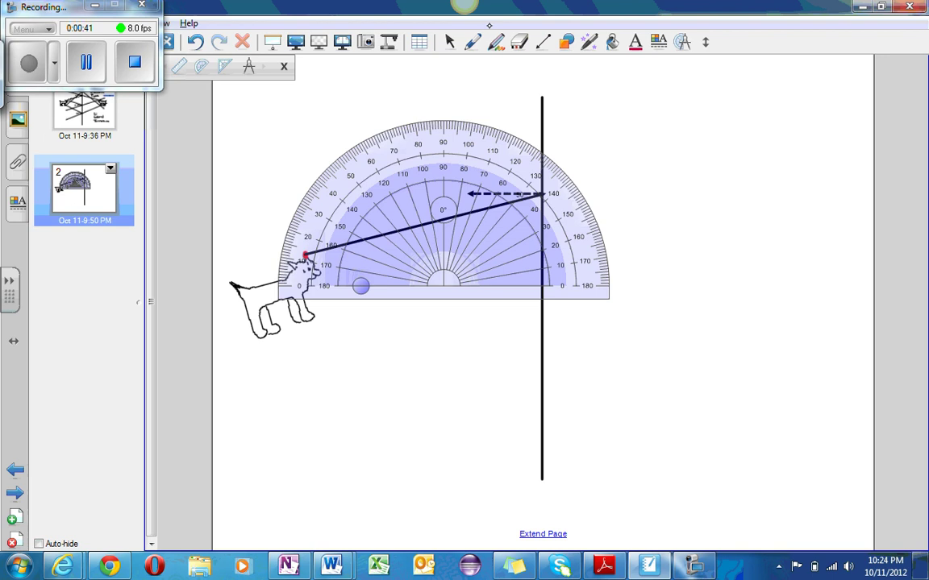
left_click(449, 41)
left_click_drag(442, 210, 539, 120)
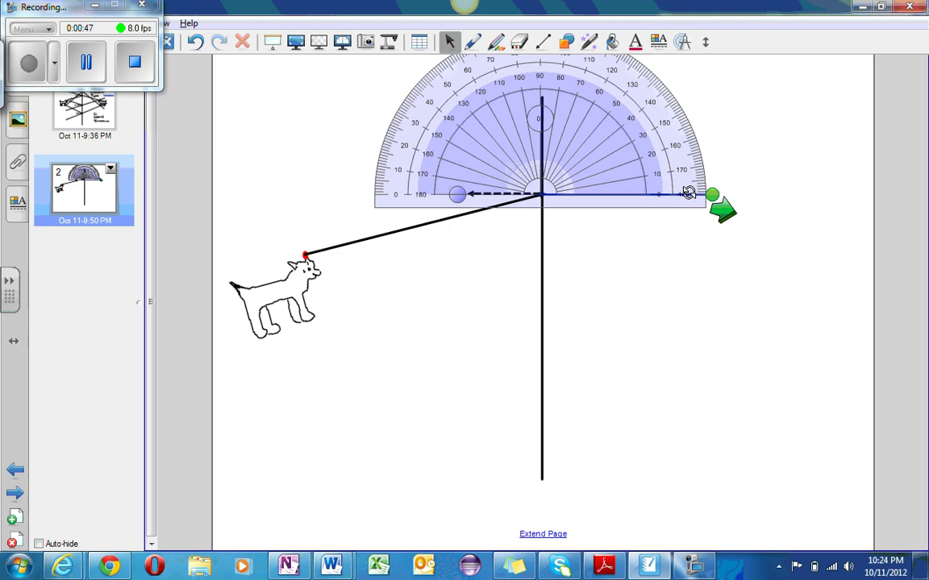
- Rotate the protractor to 180° and align it with the dashed normal to measure the incoming ray's angle
left_click_drag(690, 193, 420, 176)
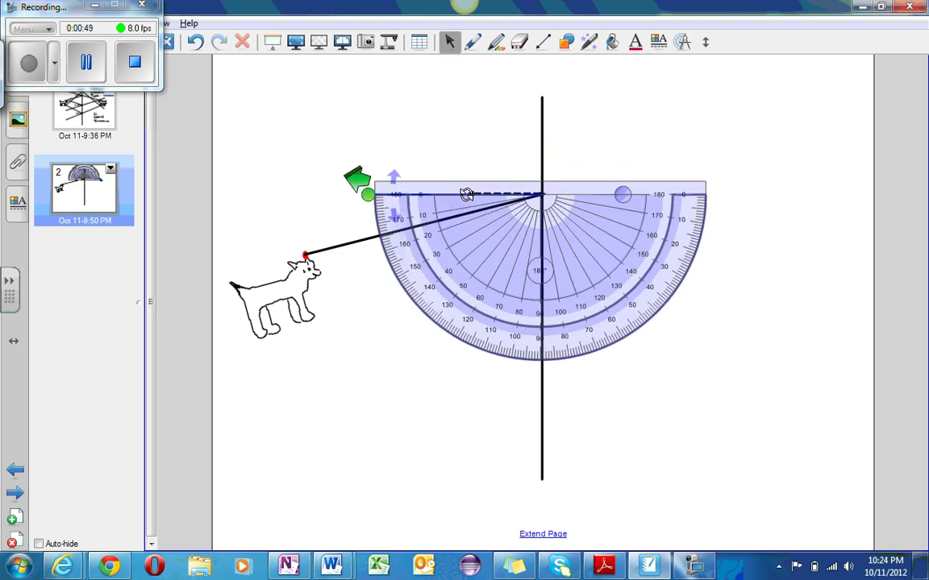
mouse_move(550, 222)
left_mouse_down()
mouse_move(546, 211)
mouse_move(544, 223)
left_mouse_up()
left_click(543, 201)
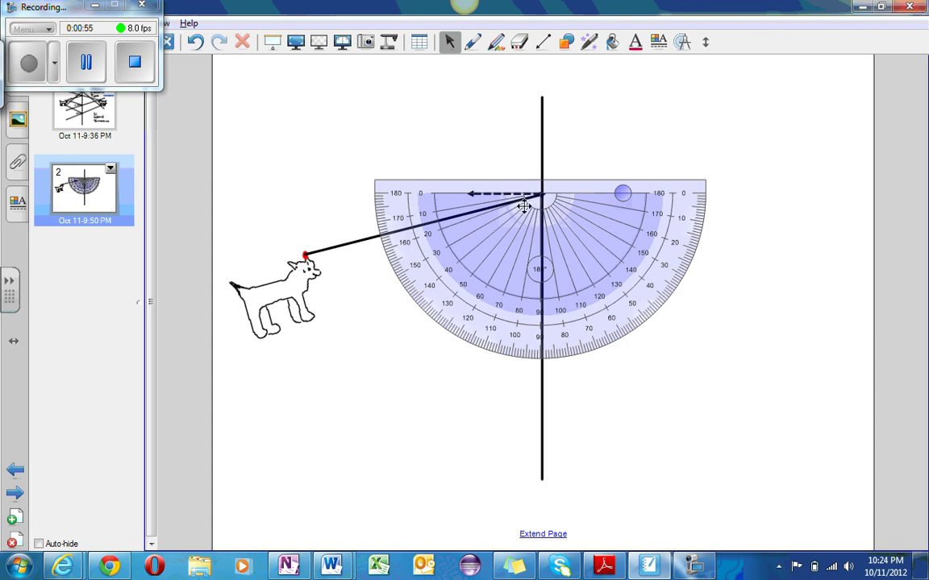
mouse_move(536, 216)
left_mouse_down()
mouse_move(537, 226)
mouse_move(538, 215)
left_mouse_up()
left_click(536, 219)
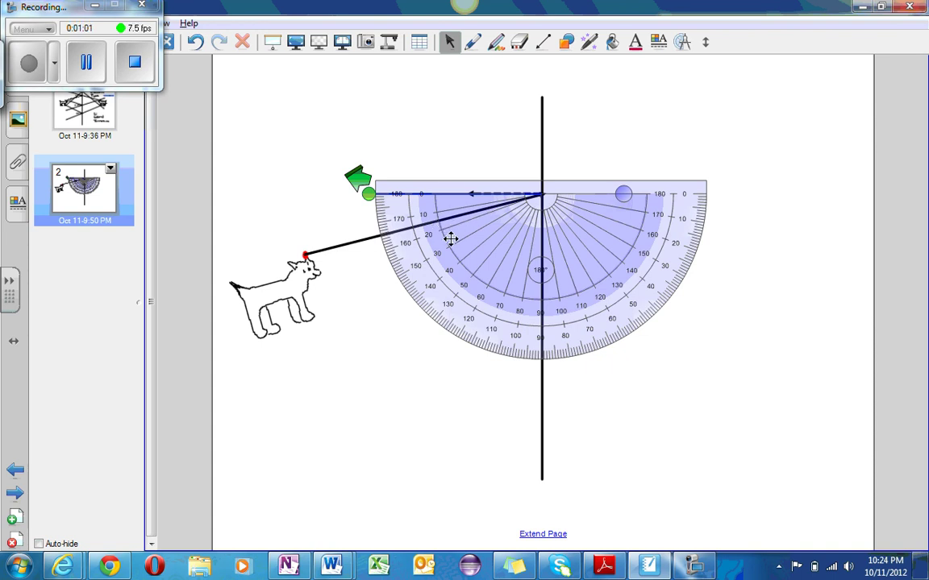
left_click(547, 250)
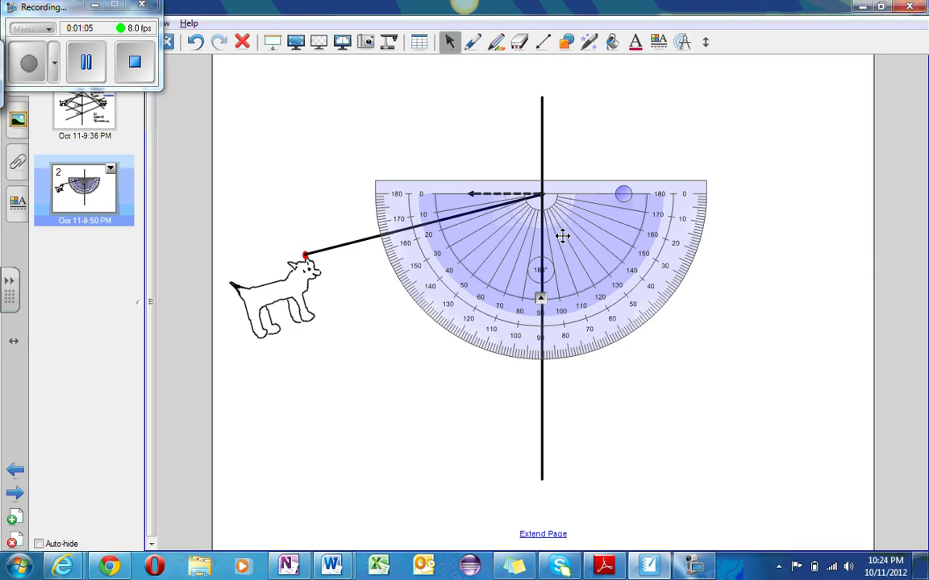
- Turn the protractor back to 0° on the hit point and draw the reflected ray as a solid arrow at the equal angle above the normal
left_click_drag(562, 235, 629, 215)
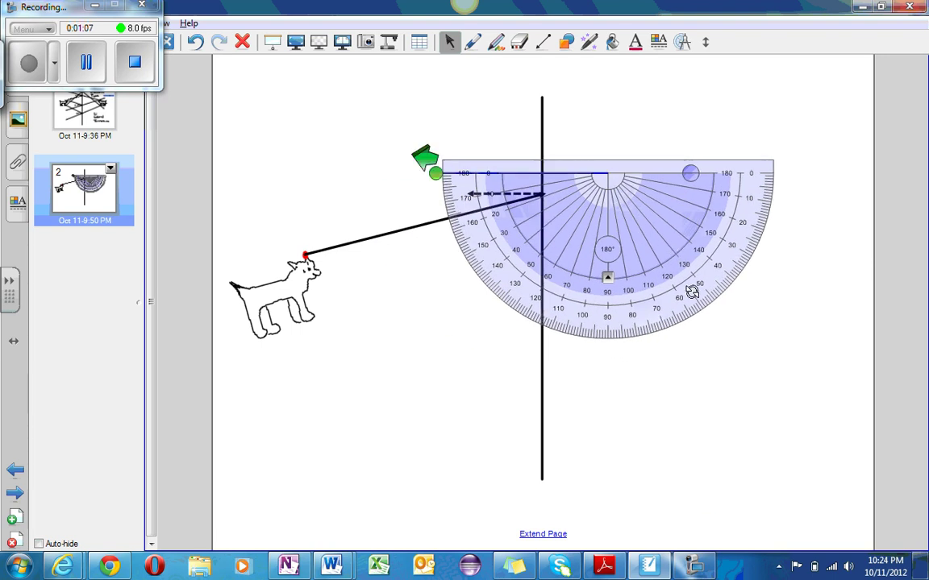
left_click_drag(692, 292, 575, 176)
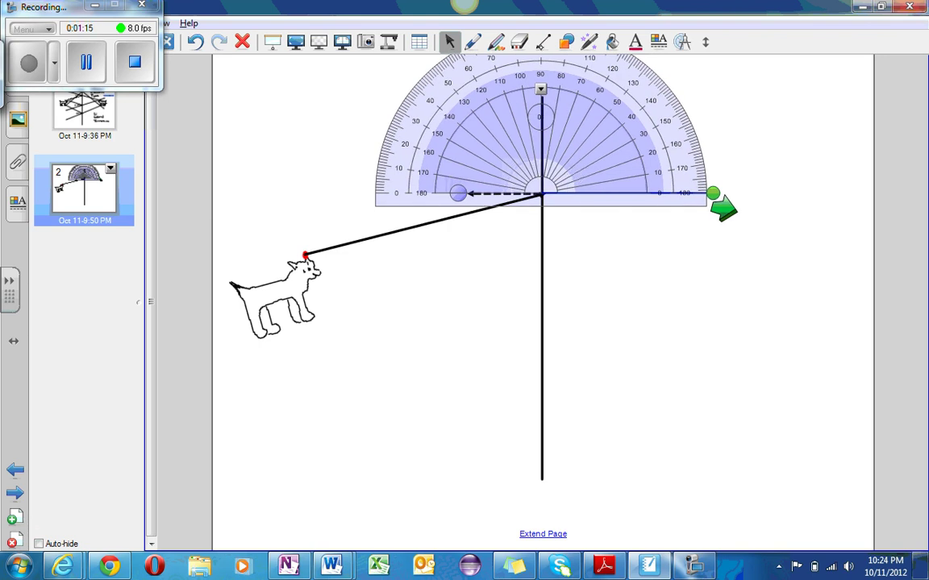
left_click(543, 41)
left_click(371, 68)
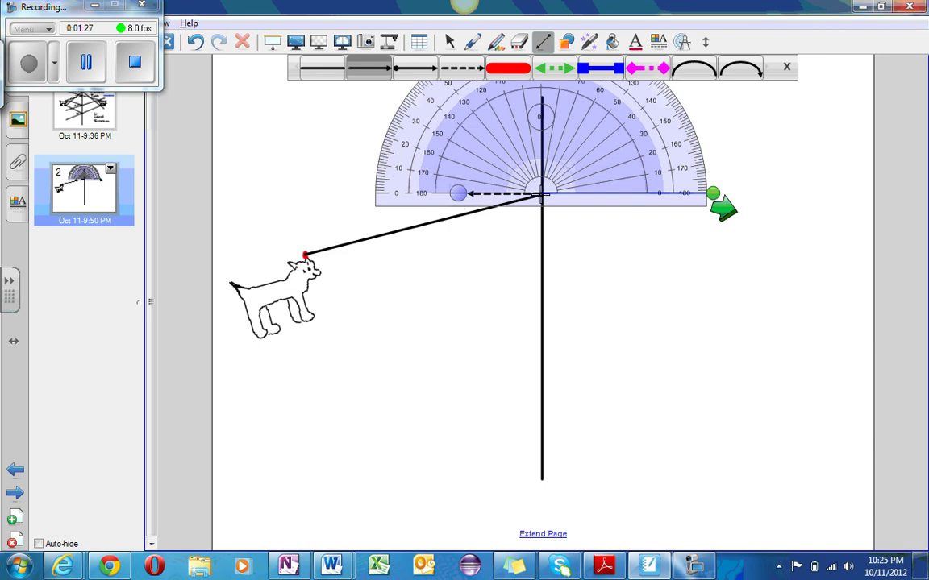
mouse_move(486, 174)
left_mouse_down()
mouse_move(386, 141)
mouse_move(350, 149)
mouse_move(335, 139)
left_mouse_up()
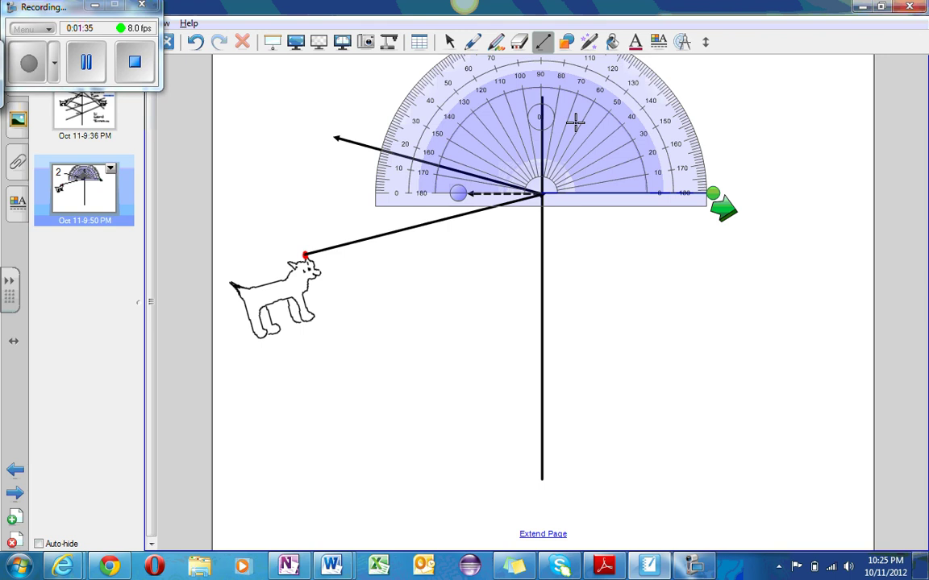
- Extend the reflected ray straight back behind the mirror line with a long solid arrow
left_click(541, 41)
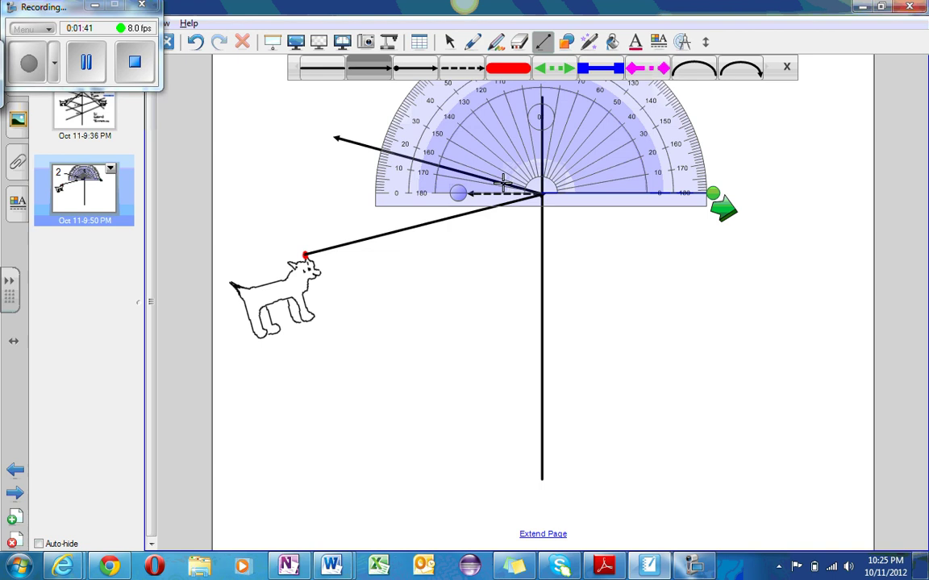
left_click_drag(456, 166, 822, 264)
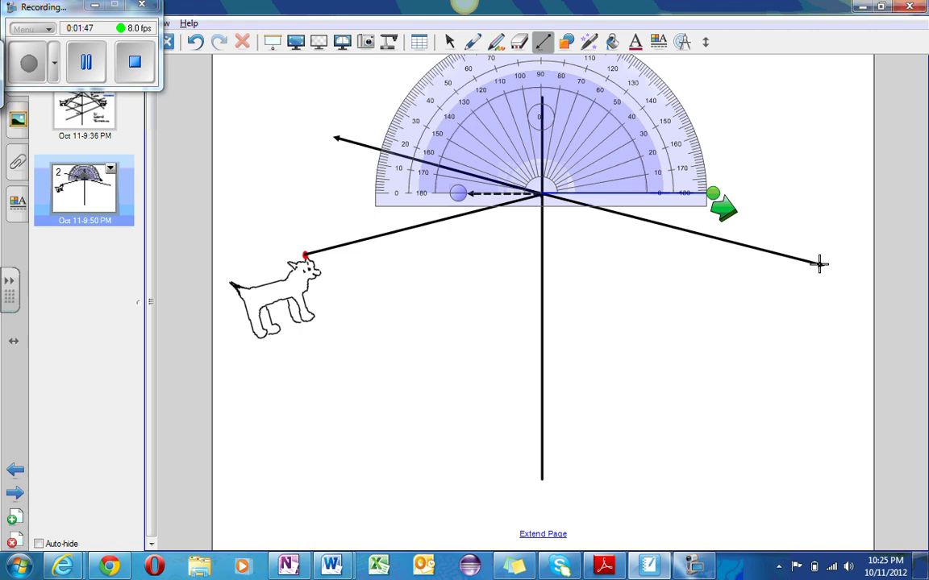
- Delete the protractor and the small stray arrow beside the upper part of the mirror line
left_click_drag(586, 115, 599, 123)
left_click(449, 42)
key("Delete")
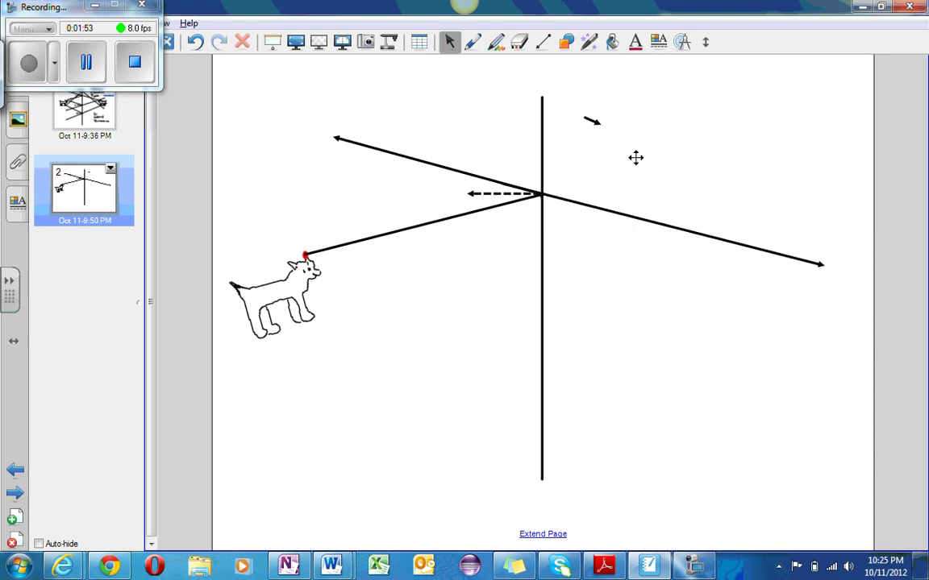
left_click(592, 122)
key("Delete")
- Draw a second solid arrow from the red dot on the dog's ear down to the lower part of the mirror line
left_click(542, 41)
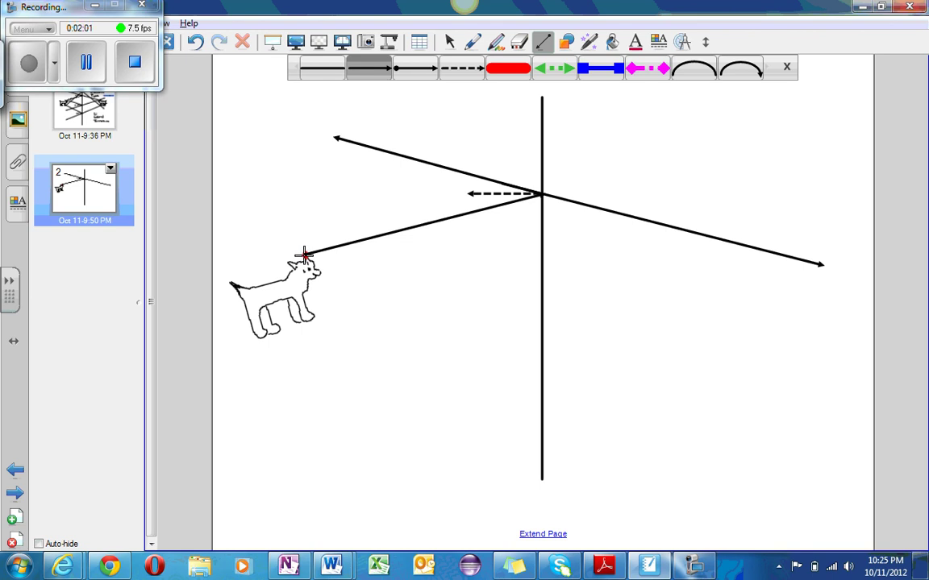
left_click_drag(304, 254, 542, 345)
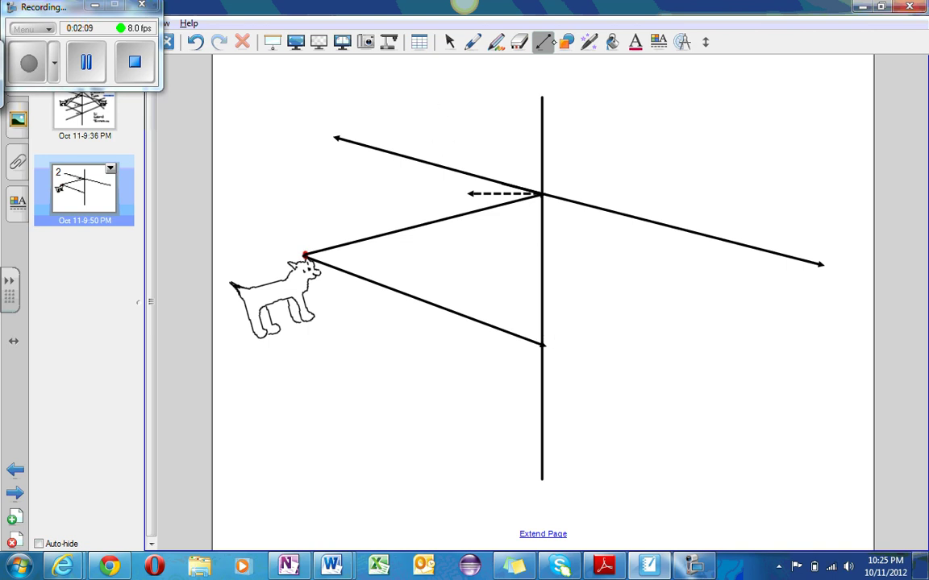
left_click(547, 42)
left_click(472, 68)
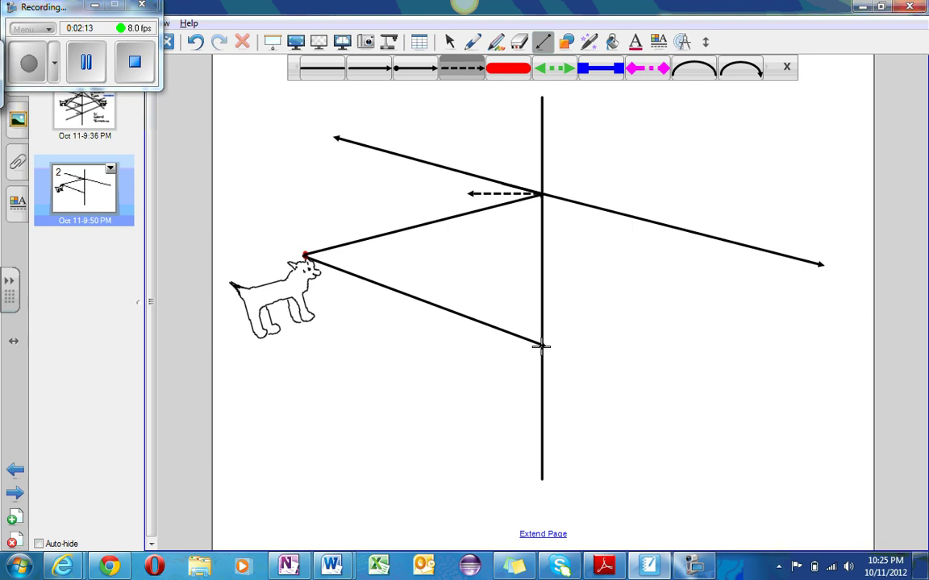
mouse_move(542, 346)
left_mouse_down()
mouse_move(554, 360)
mouse_move(516, 347)
left_mouse_up()
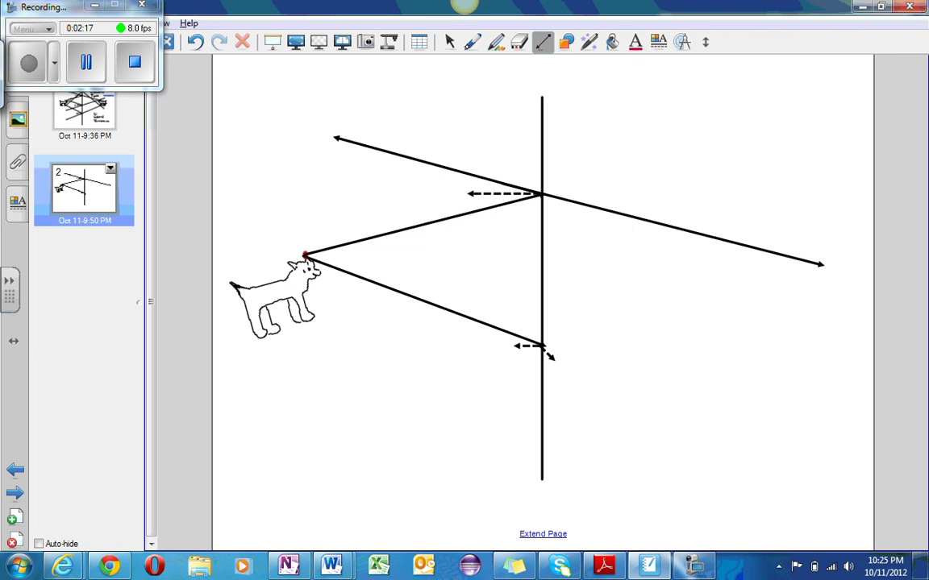
left_click(449, 41)
left_click(549, 352)
left_click(602, 357)
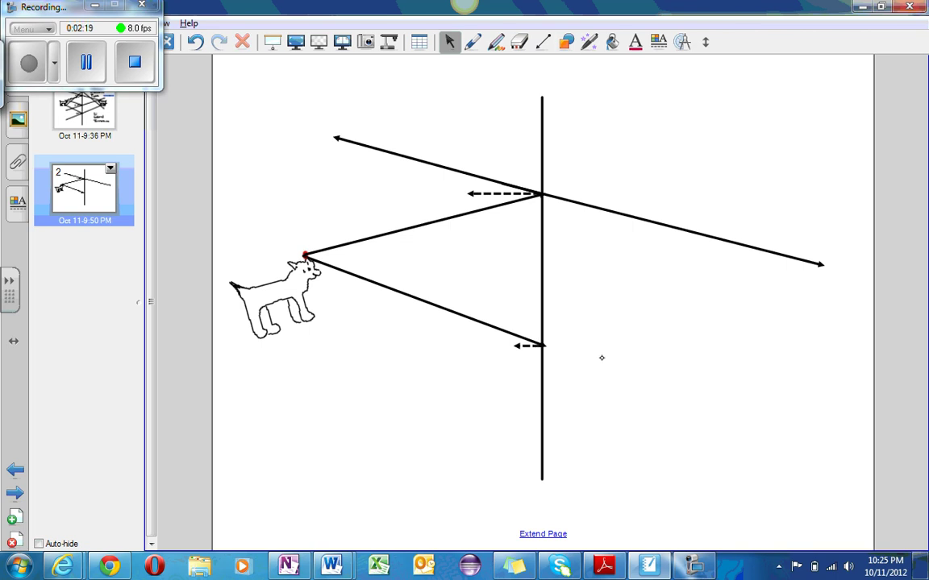
left_click(520, 336)
left_click(579, 369)
- Draw a horizontal dashed arrow as the normal at the second ray's hit point, about as long as the upper normal
left_click(542, 41)
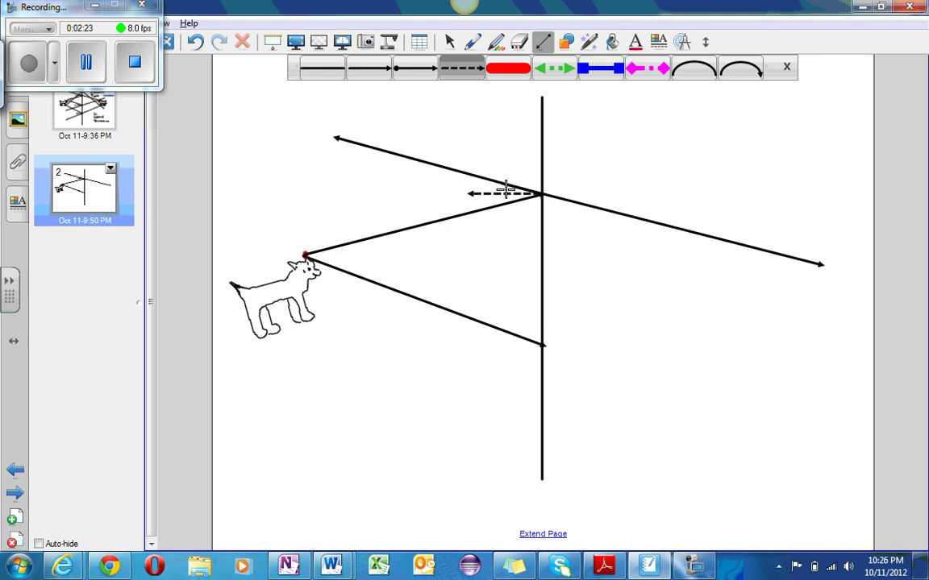
left_click_drag(542, 345, 476, 345)
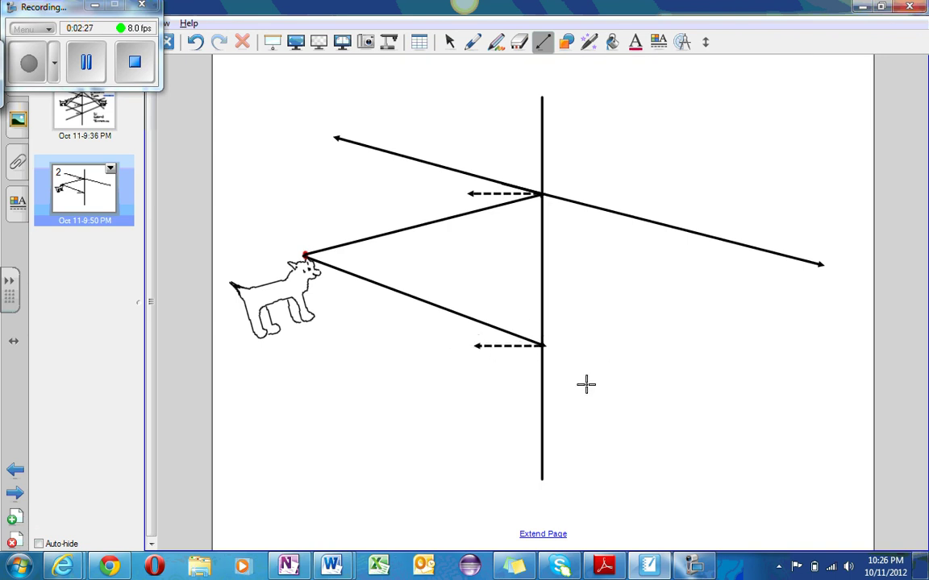
- Add a protractor centred on the second ray's hit point and rotate it to 180° after measuring the incoming angle
left_click(681, 42)
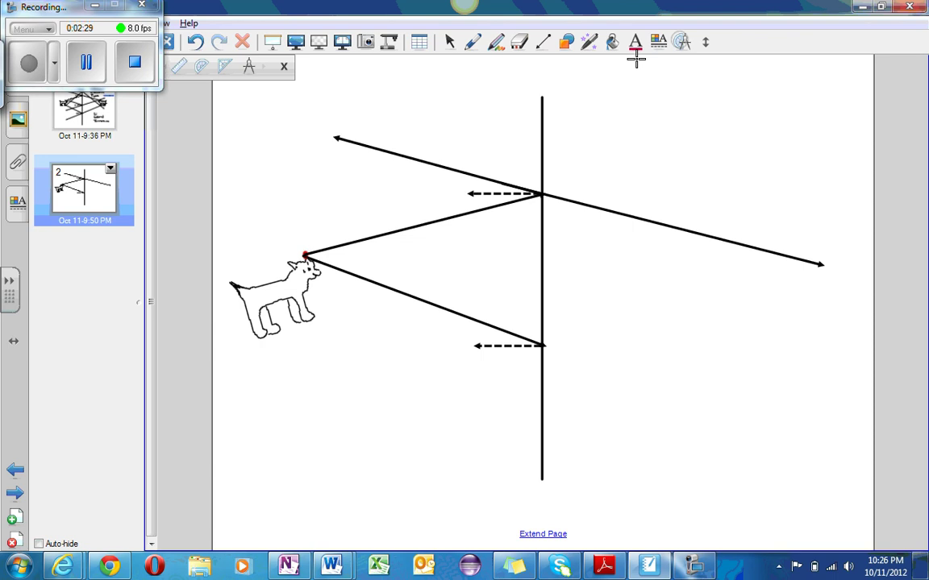
left_click(201, 65)
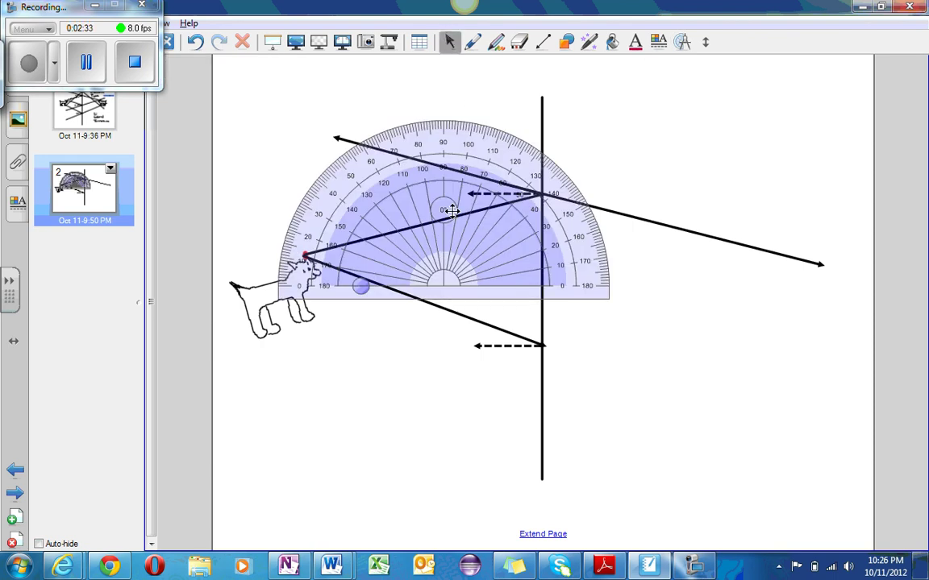
left_click_drag(448, 207, 556, 294)
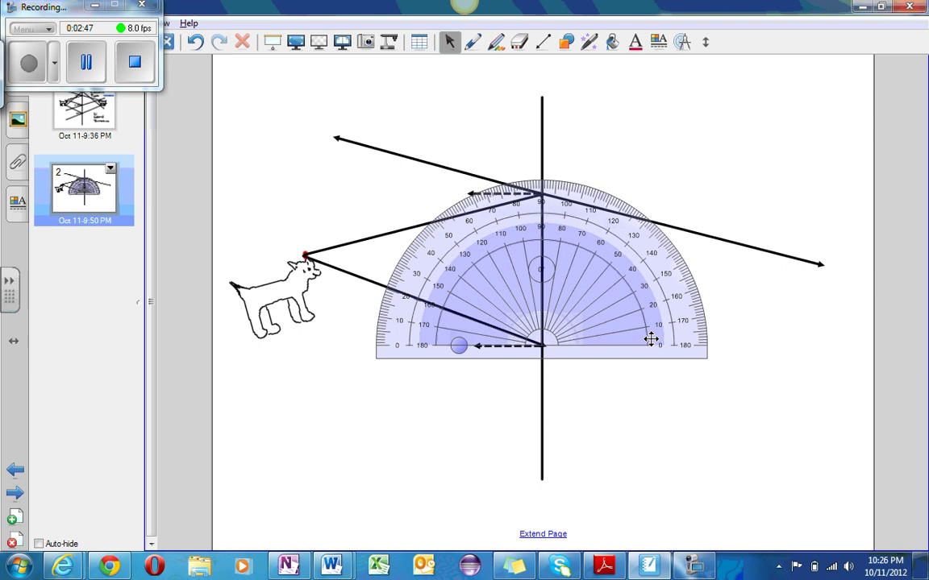
left_click_drag(667, 342, 487, 343)
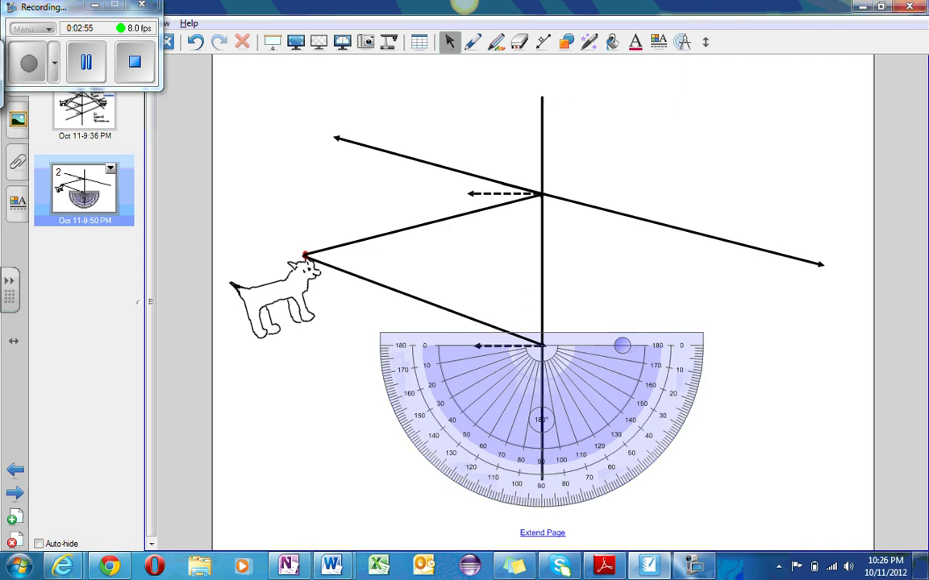
- Draw the second reflected ray as a solid arrow from the lower hit point at the equal angle below the normal
left_click(542, 42)
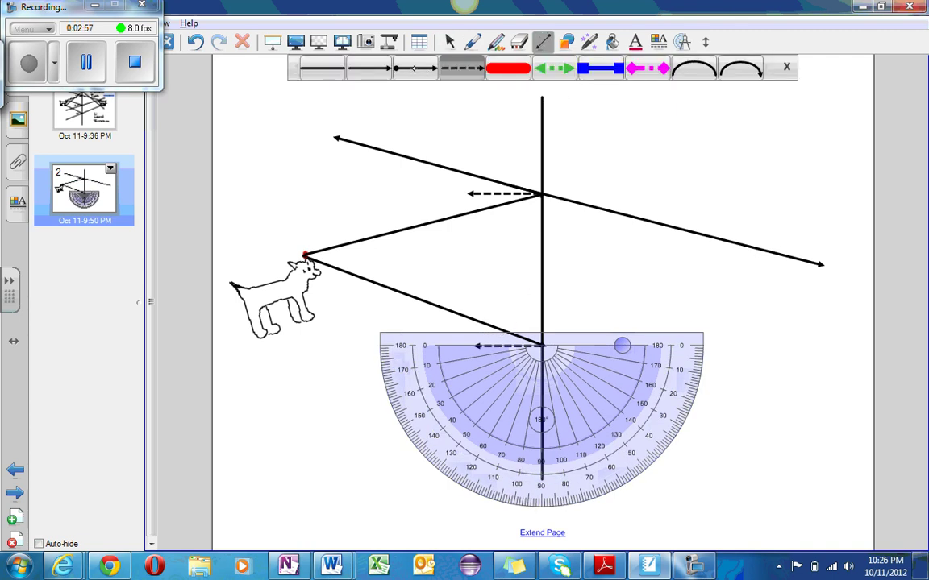
left_click(368, 68)
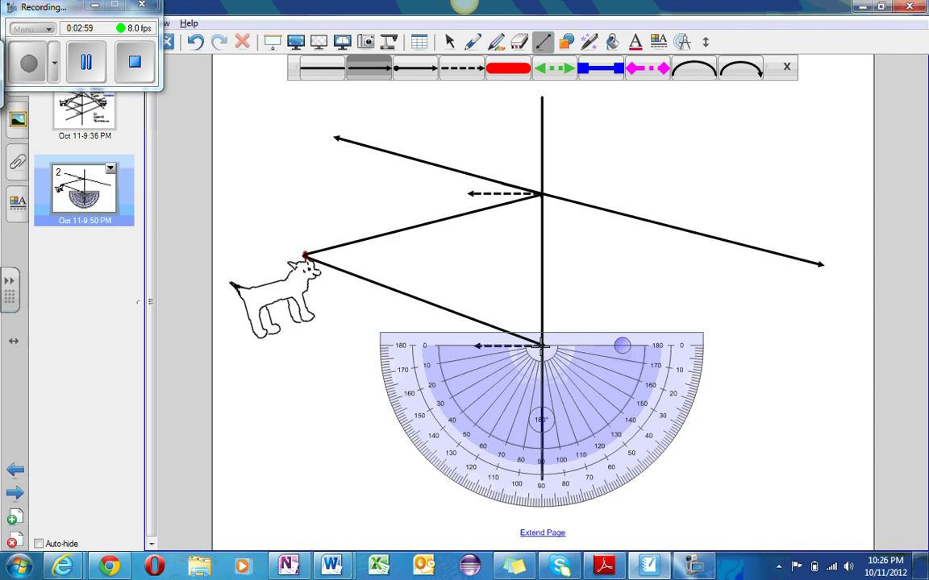
left_click_drag(542, 346, 331, 426)
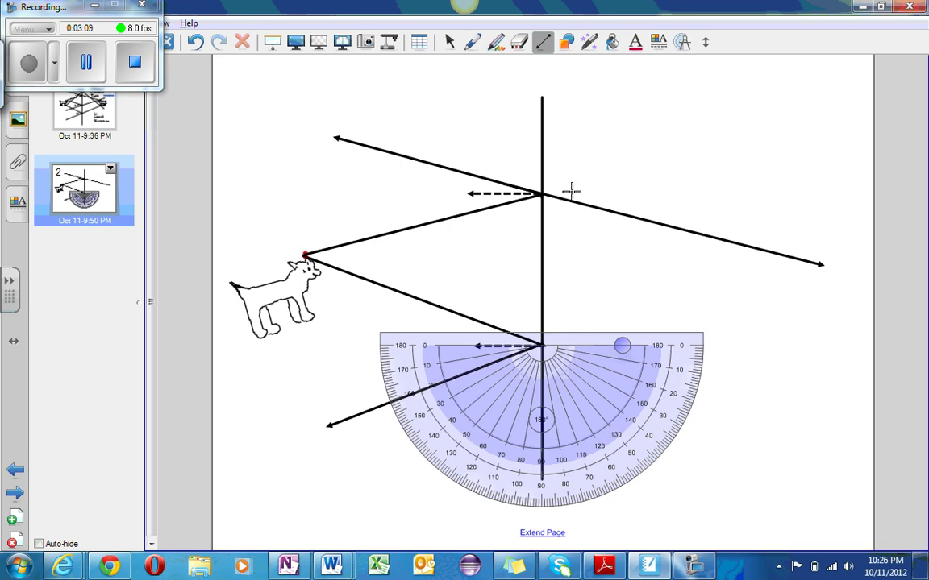
- Delete the protractor from the second ray's hit point on the mirror line
left_click(449, 42)
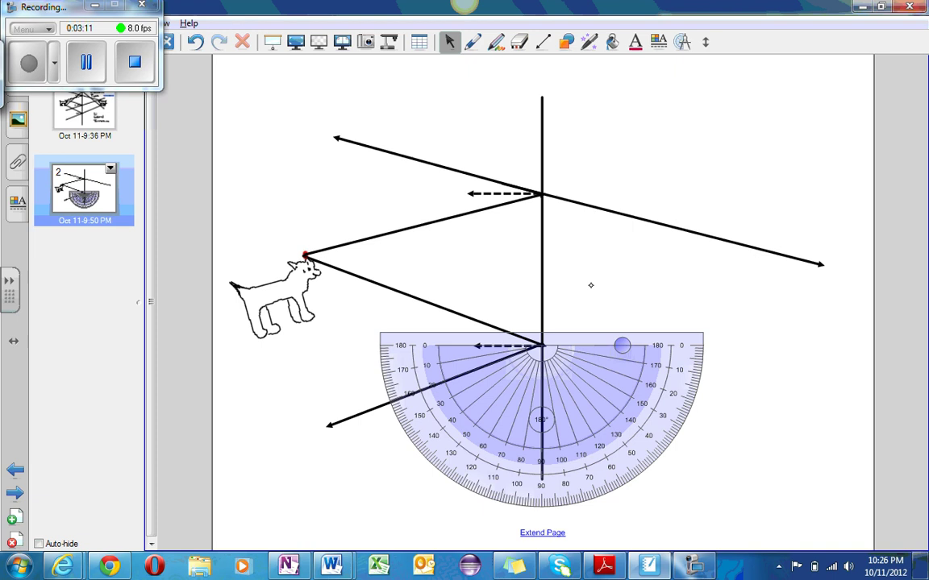
left_click(625, 394)
key("Delete")
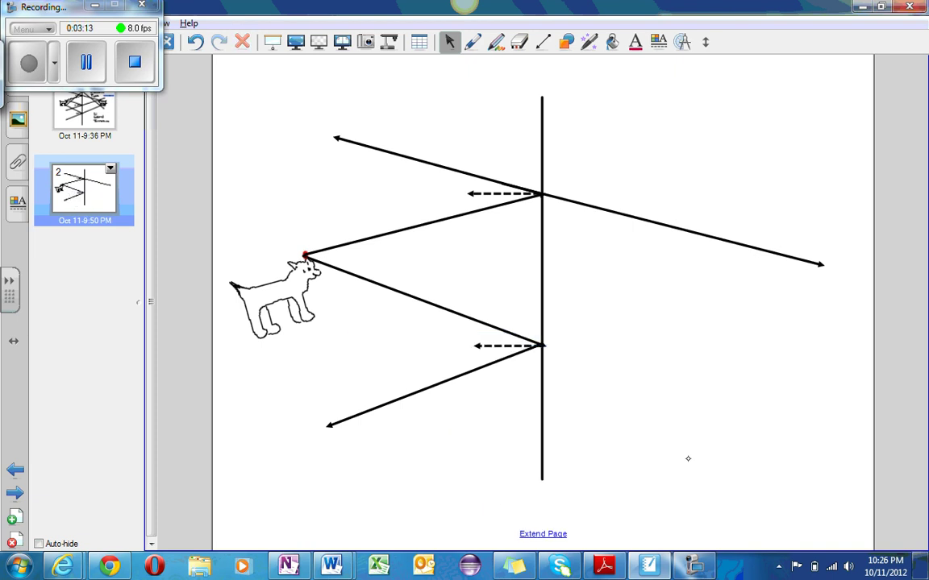
- Extend the second reflected ray behind the mirror with a solid arrow crossing the first extension, and fine-tune its far end to align it
left_click(543, 42)
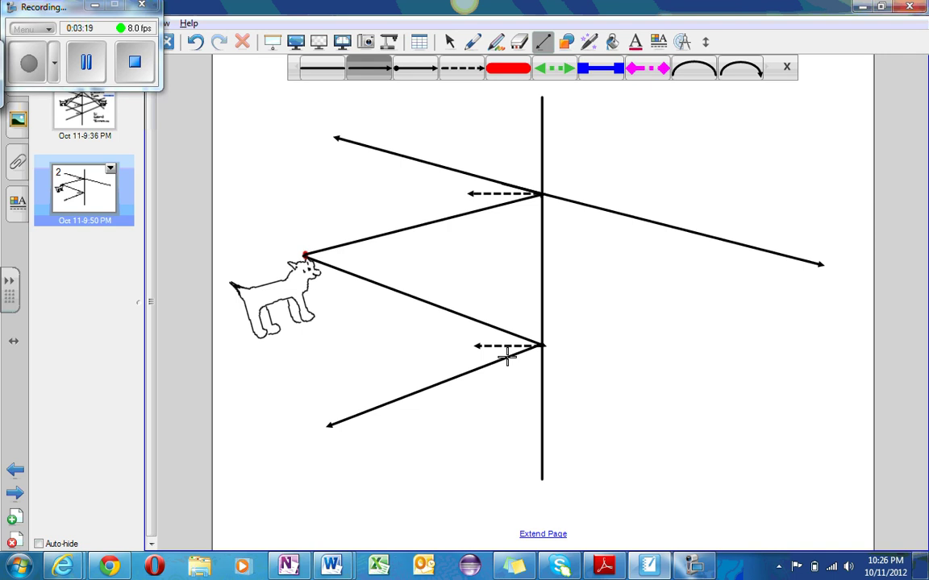
mouse_move(506, 359)
left_mouse_down()
mouse_move(692, 255)
mouse_move(766, 265)
mouse_move(806, 253)
mouse_move(825, 233)
left_mouse_up()
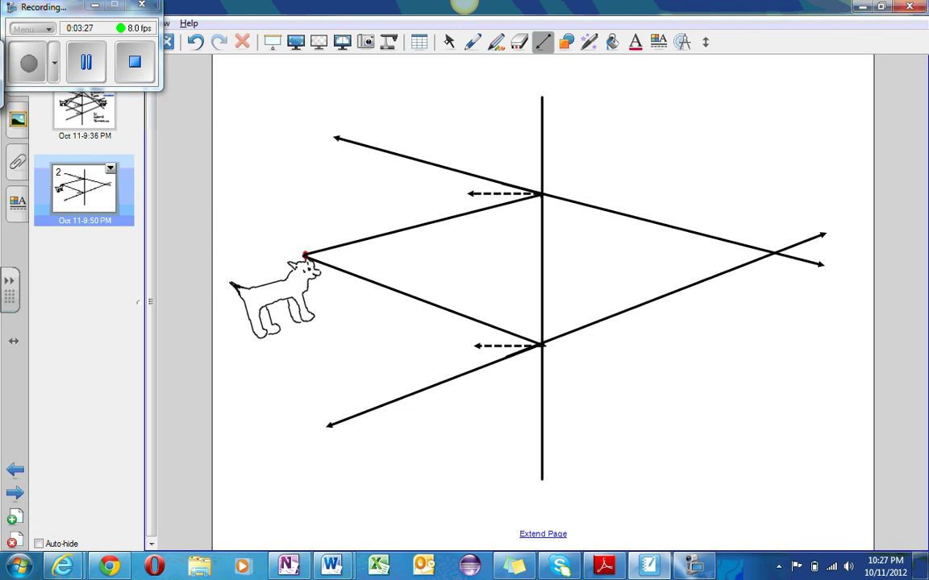
left_click(449, 41)
left_click(509, 356)
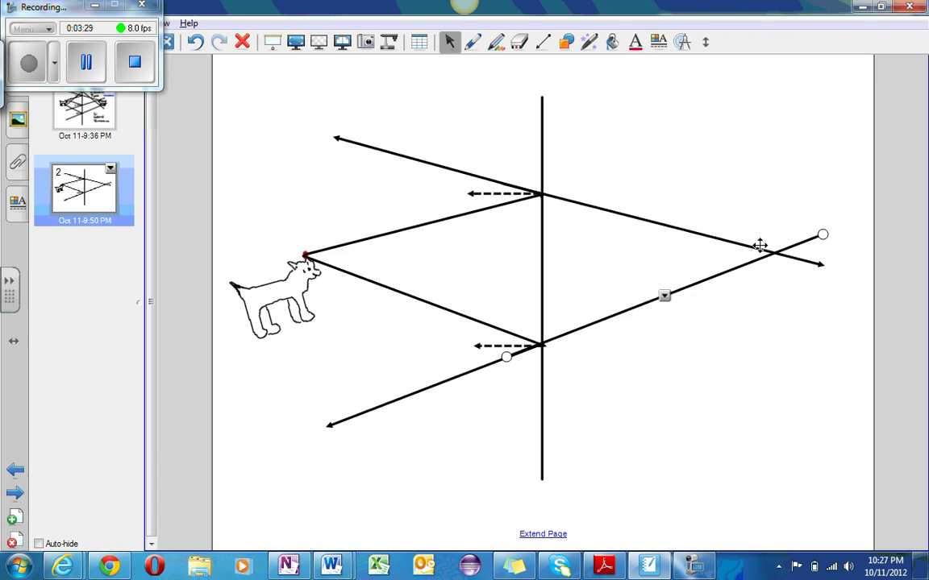
left_click_drag(821, 235, 821, 232)
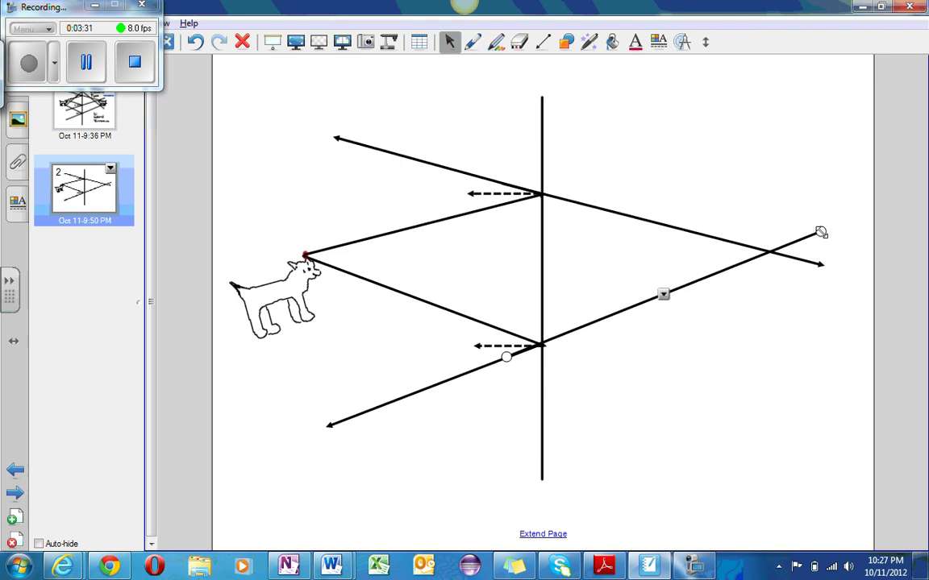
left_click(770, 286)
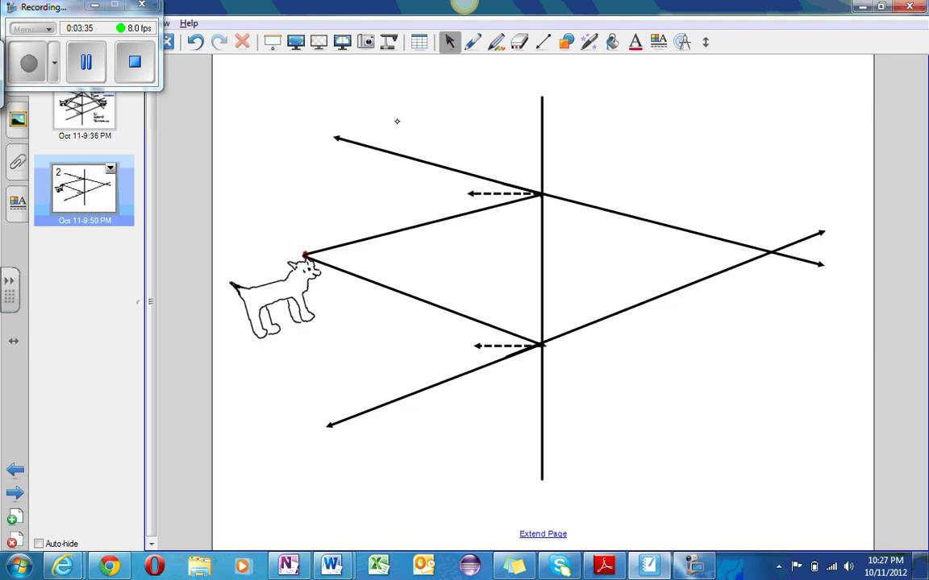
left_click_drag(266, 104, 317, 157)
left_click_drag(265, 409, 313, 471)
left_click_drag(314, 120, 459, 194)
left_click_drag(313, 414, 451, 436)
left_click_drag(294, 223, 333, 286)
left_click(367, 213)
left_click_drag(316, 218, 513, 337)
- Mark the tip of the dog's front paw with a blue pen dot
left_click(474, 42)
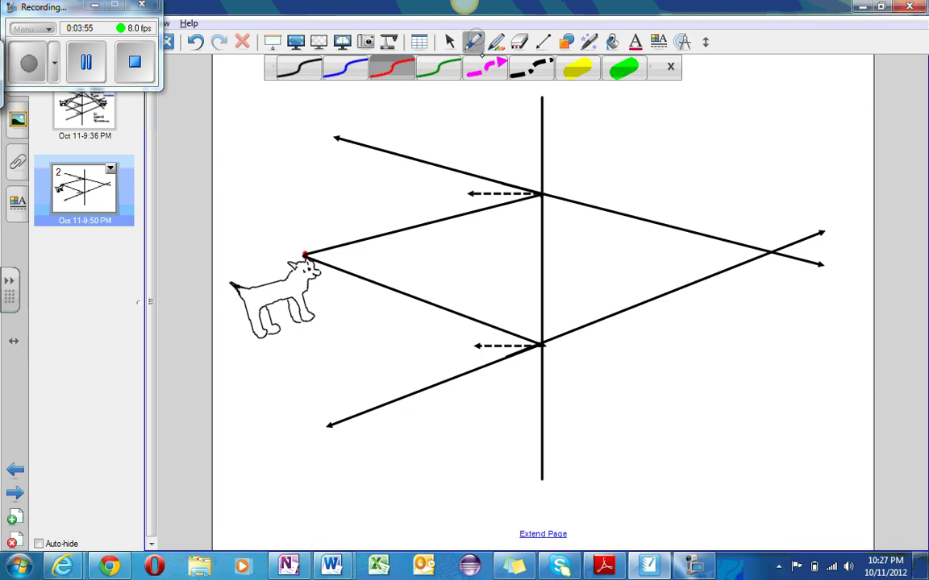
left_click(346, 65)
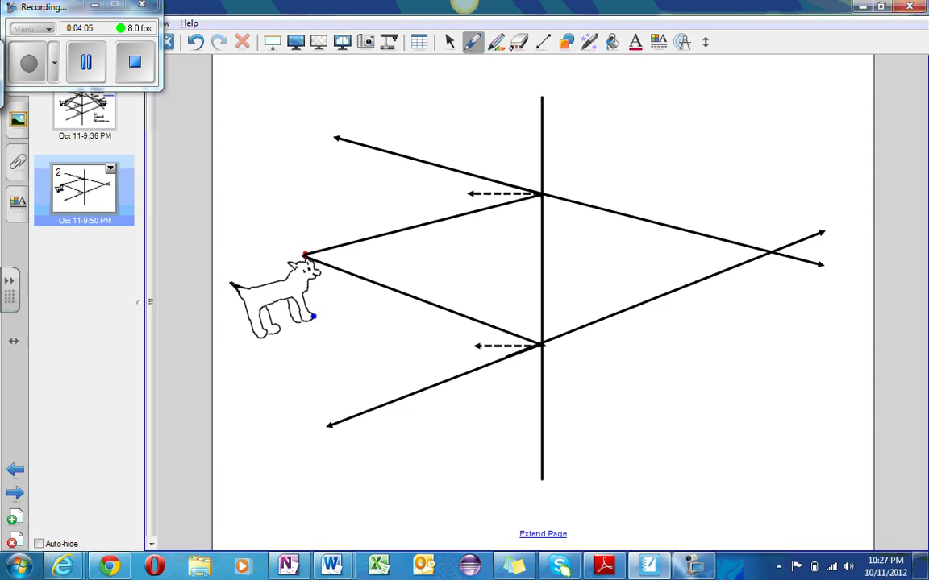
- Draw a solid arrow from the blue paw dot down to the lower mirror line and a dashed horizontal normal at its hit point
left_click(542, 41)
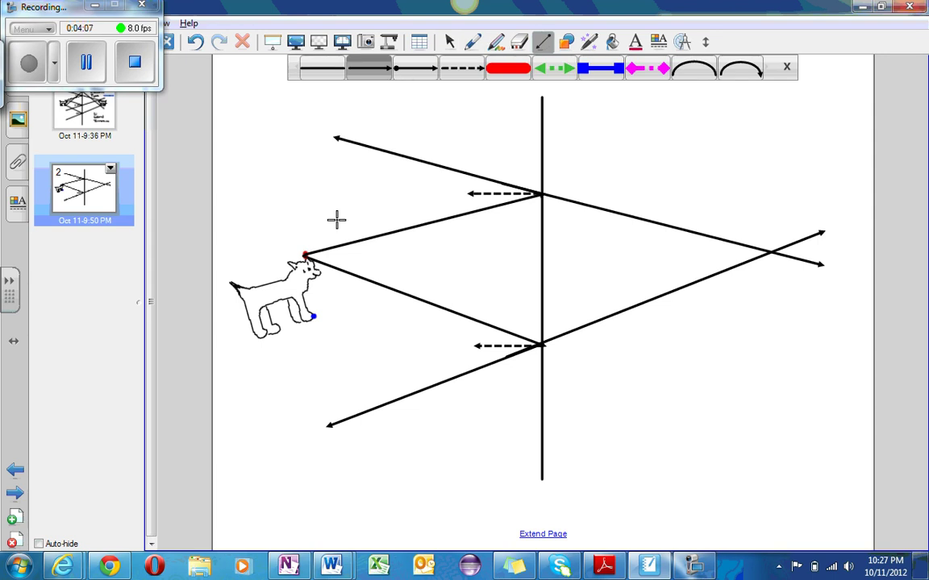
left_click_drag(314, 316, 541, 395)
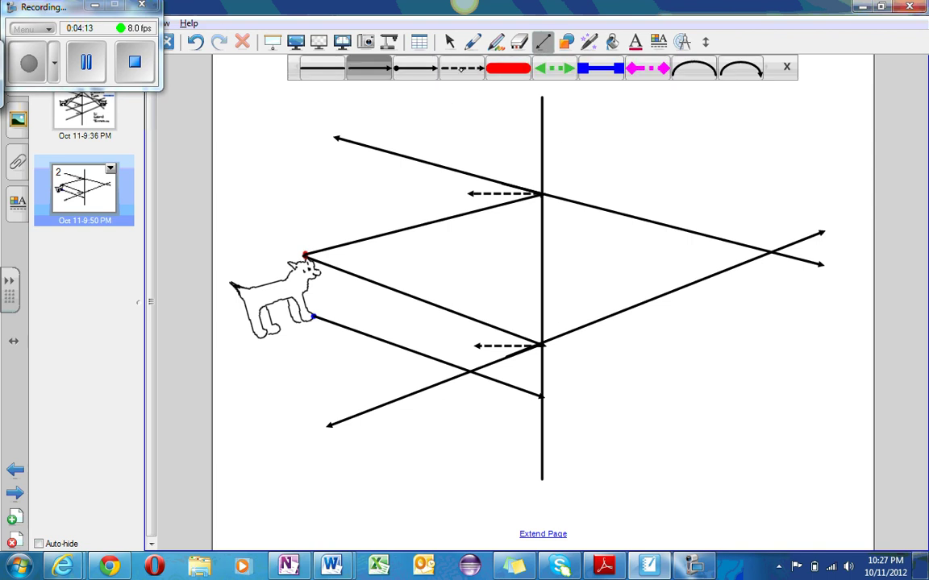
left_click(462, 68)
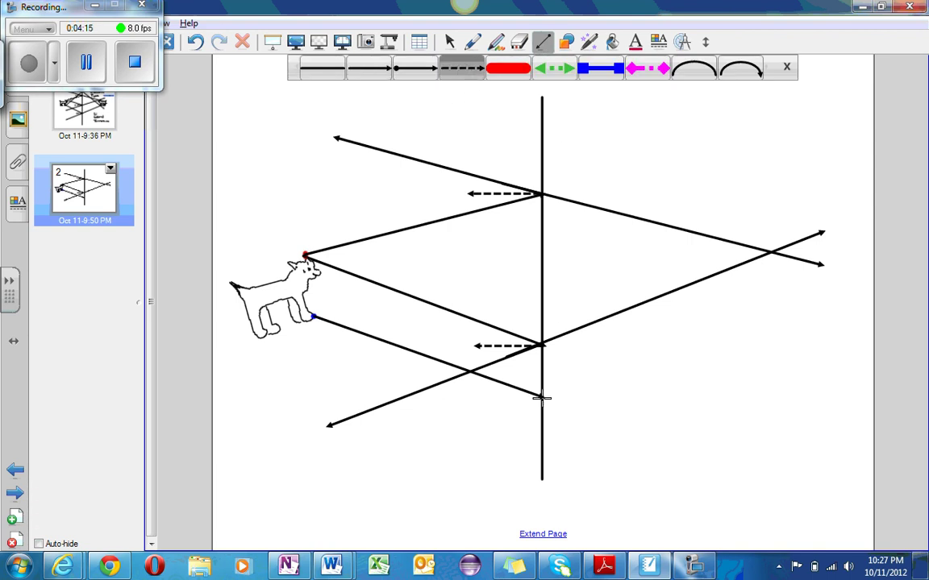
left_click_drag(541, 396, 476, 397)
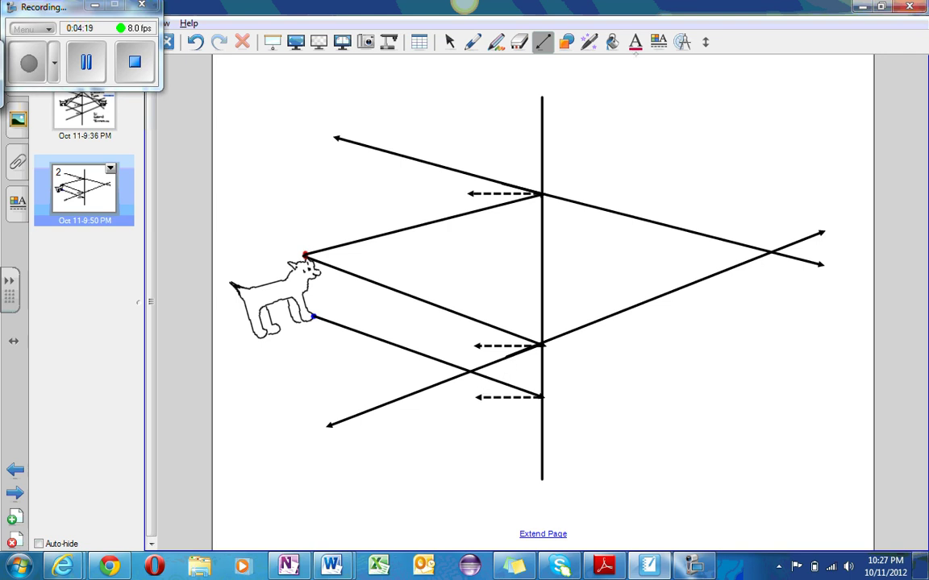
- Add a protractor centred on the lower paw ray's hit point and rotate it to 180°
left_click(682, 42)
left_click(200, 66)
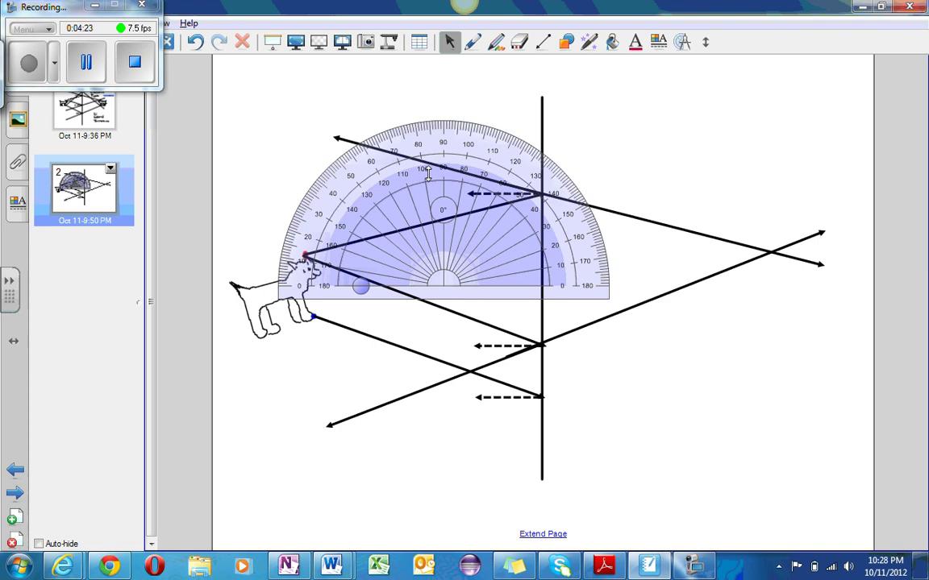
left_click_drag(444, 201, 541, 313)
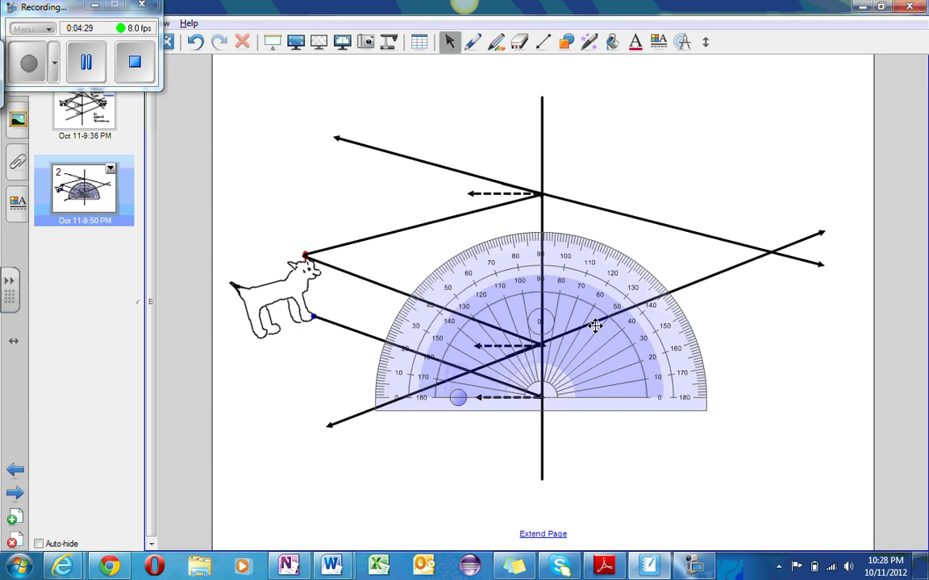
left_click(642, 402)
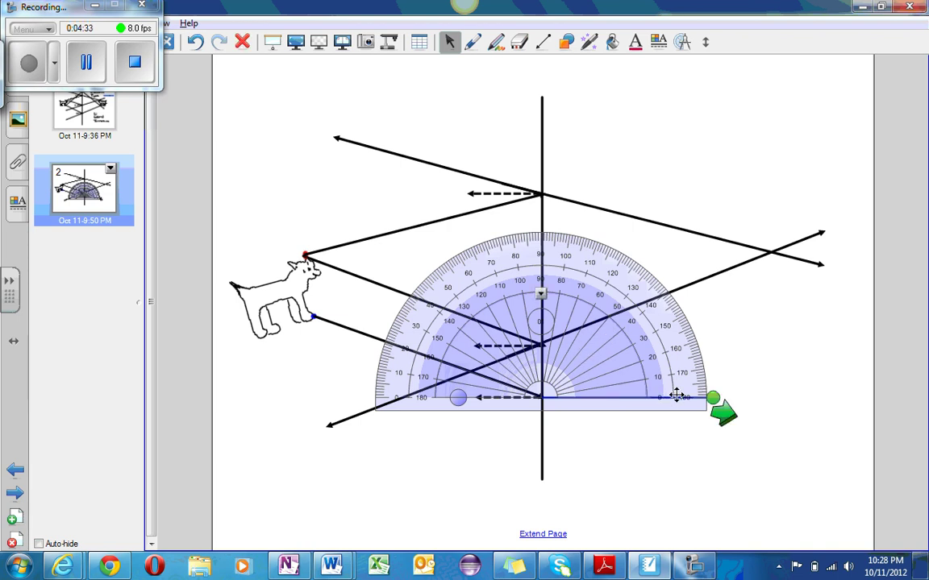
left_click_drag(676, 395, 525, 397)
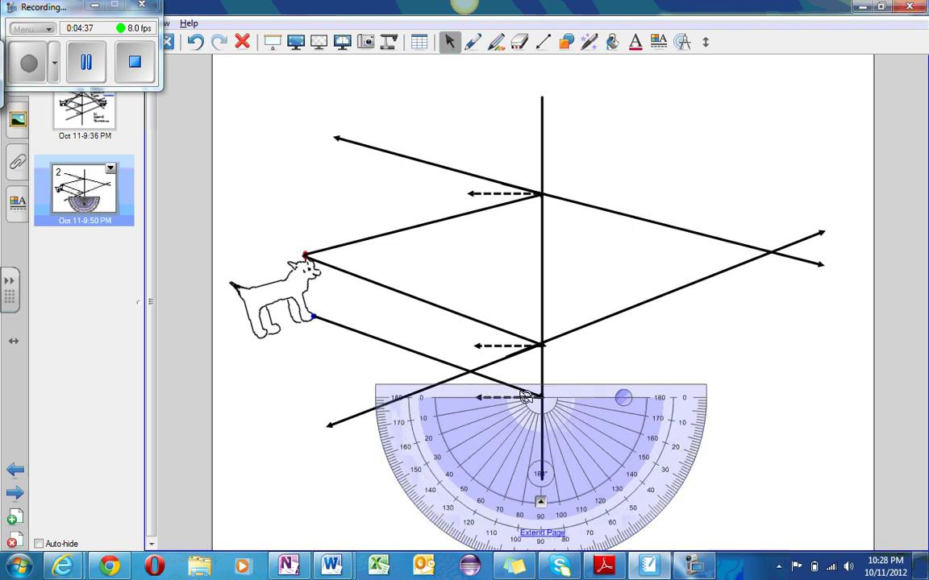
- Draw the lower paw ray's reflected ray as a solid arrow from the hit point at the equal angle below the normal
left_click(542, 41)
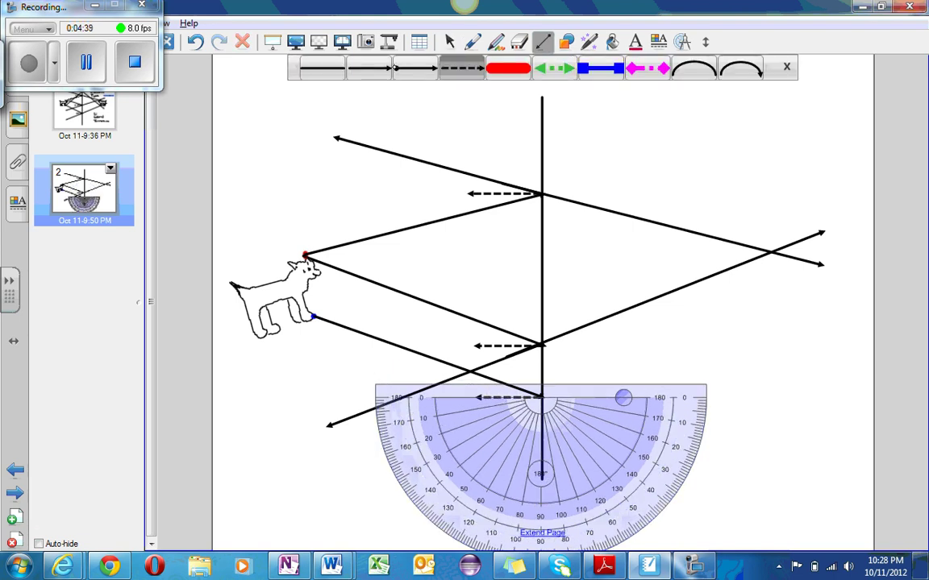
left_click(369, 68)
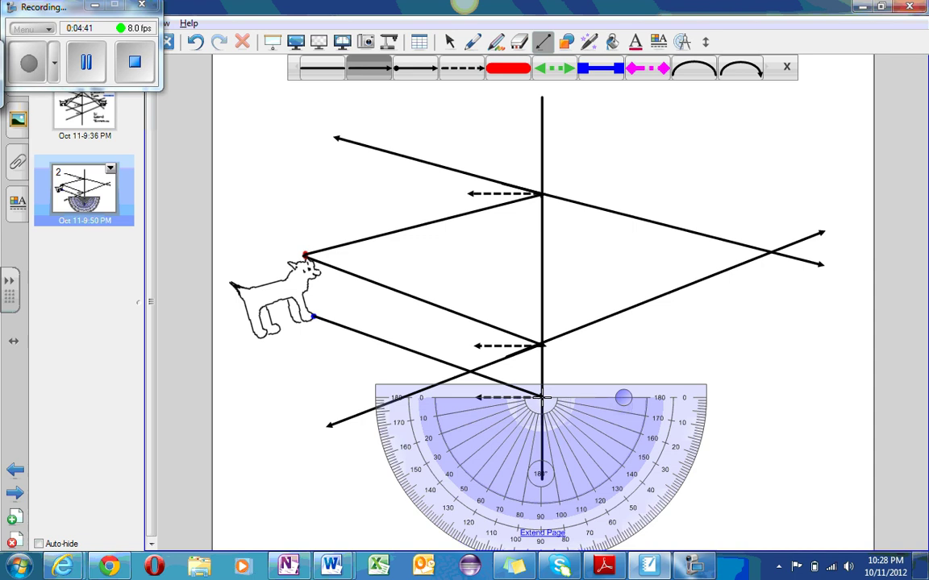
left_click_drag(541, 396, 332, 478)
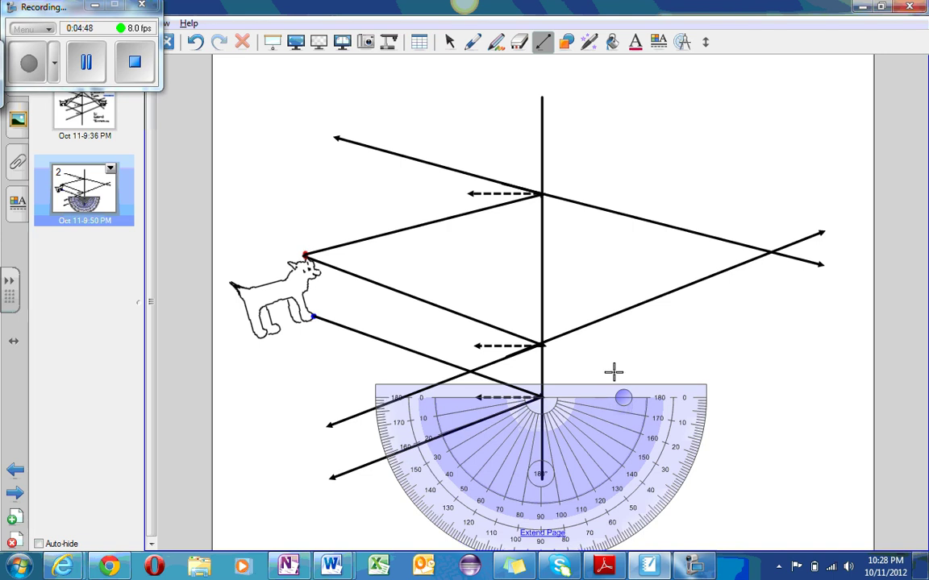
- Delete the protractor and extend the lower paw ray's reflected ray behind the mirror with a solid arrow
left_click(450, 41)
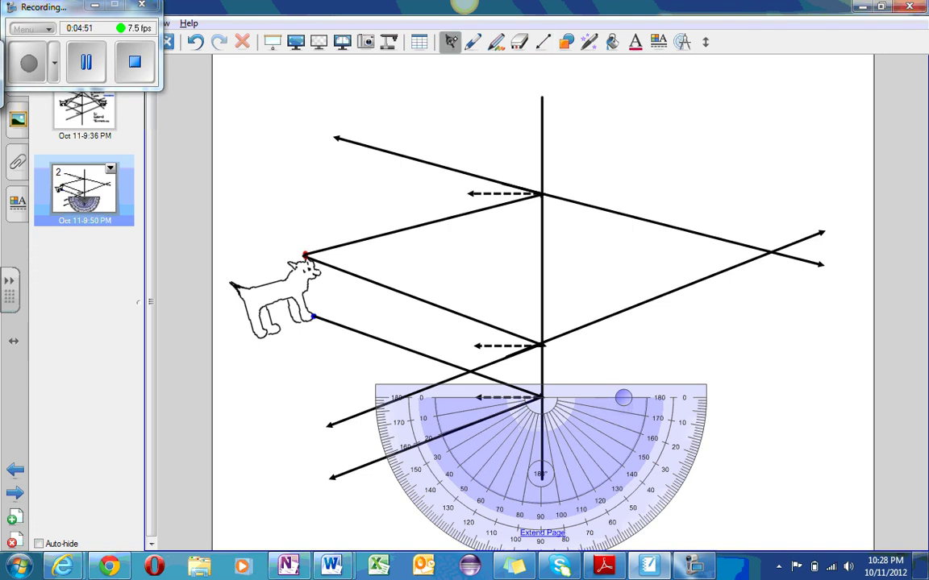
left_click(630, 426)
key("Delete")
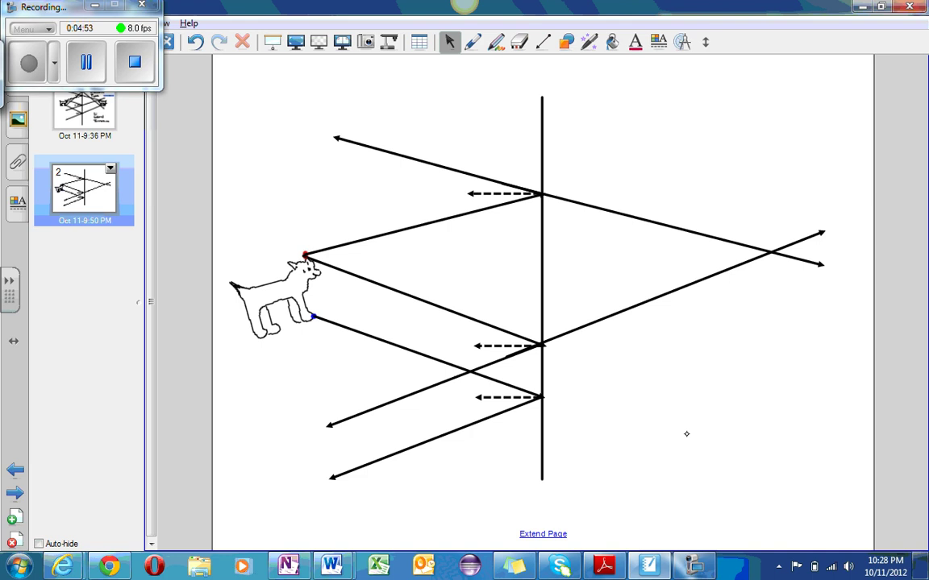
left_click(543, 41)
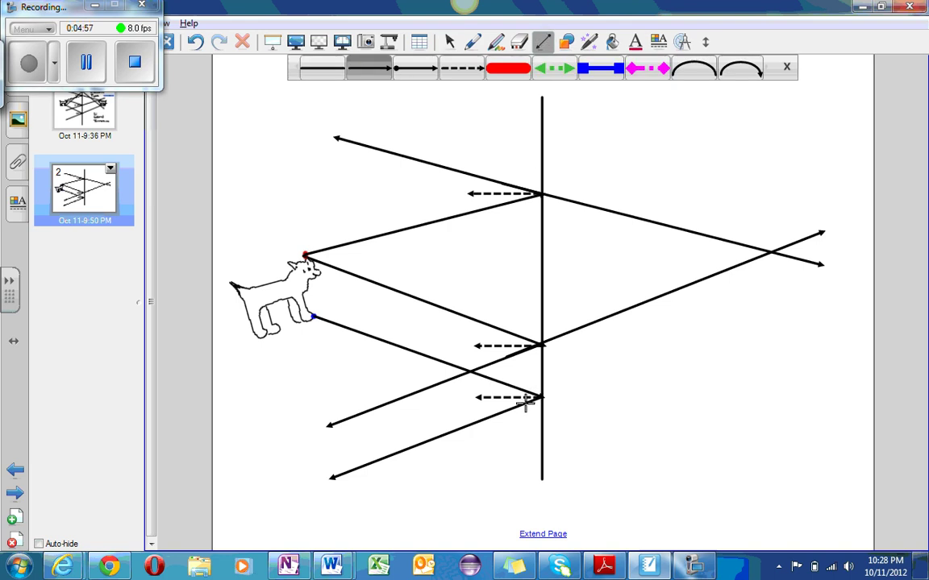
mouse_move(542, 398)
left_mouse_down()
mouse_move(780, 276)
mouse_move(838, 283)
left_mouse_up()
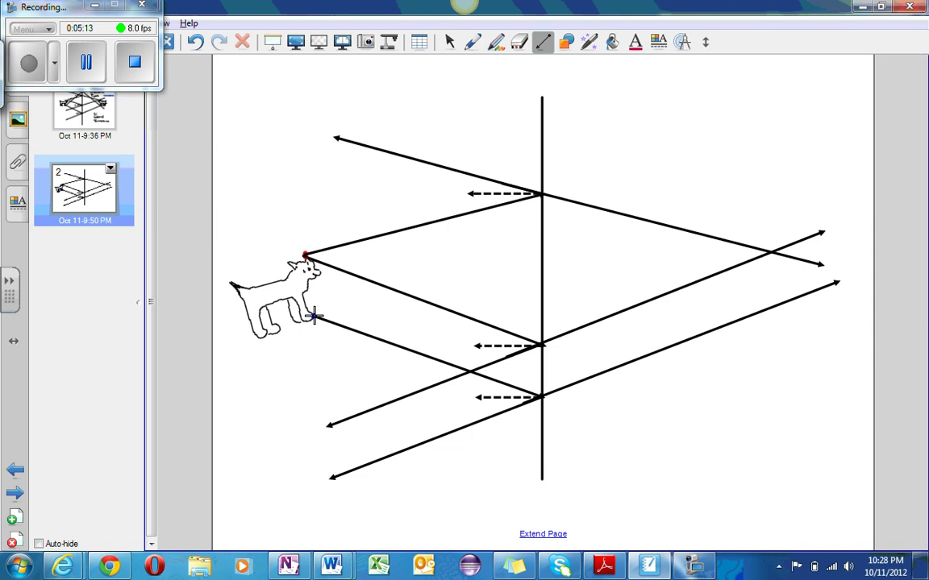
- Draw a second solid arrow from the blue paw dot up to the upper mirror line, with a dashed horizontal normal at its hit point
mouse_move(313, 316)
left_mouse_down()
mouse_move(373, 276)
mouse_move(591, 232)
mouse_move(539, 207)
mouse_move(536, 142)
mouse_move(540, 170)
left_mouse_up()
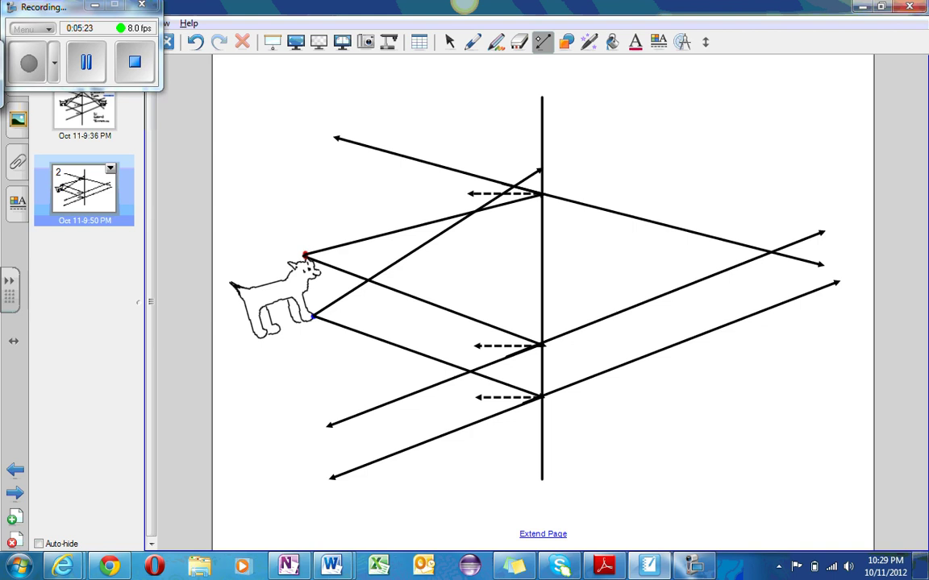
left_click(545, 40)
left_click(470, 68)
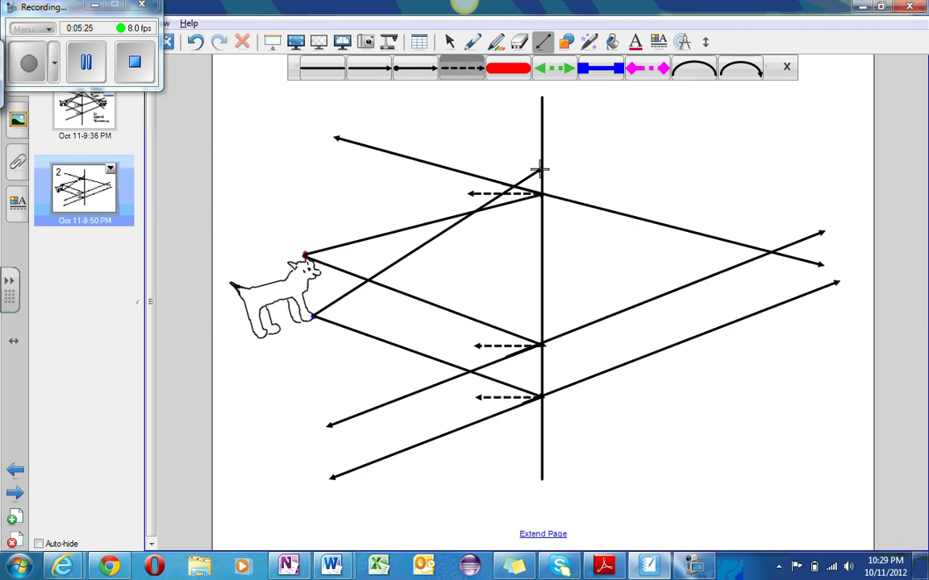
left_click_drag(542, 169, 467, 169)
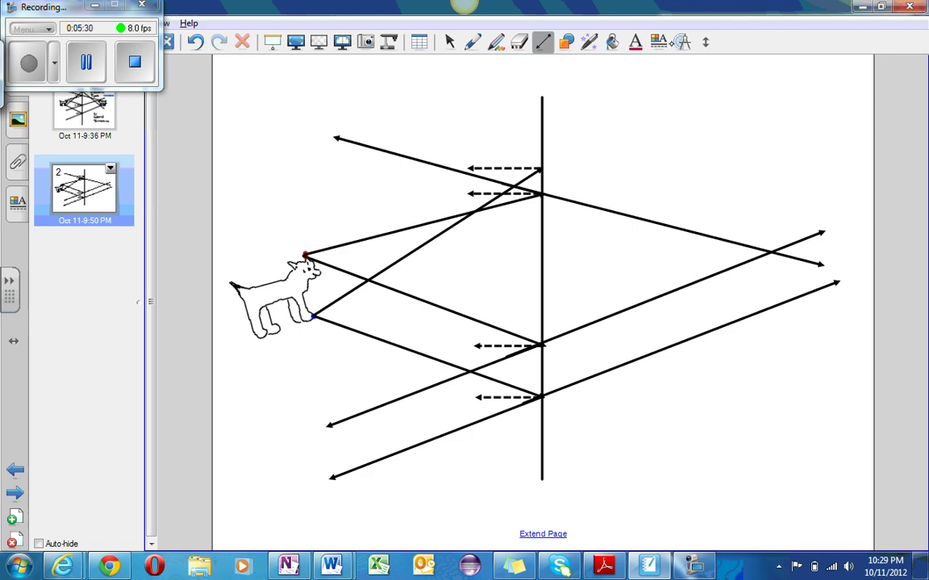
- Add a protractor centred on the upper paw ray's hit point and shrink it slightly
left_click(681, 43)
left_click(201, 66)
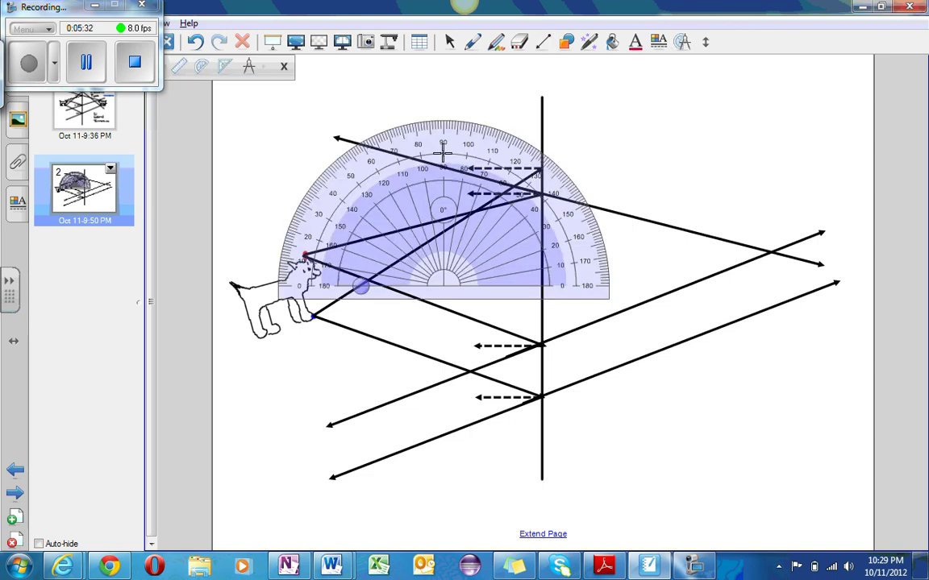
left_click(452, 45)
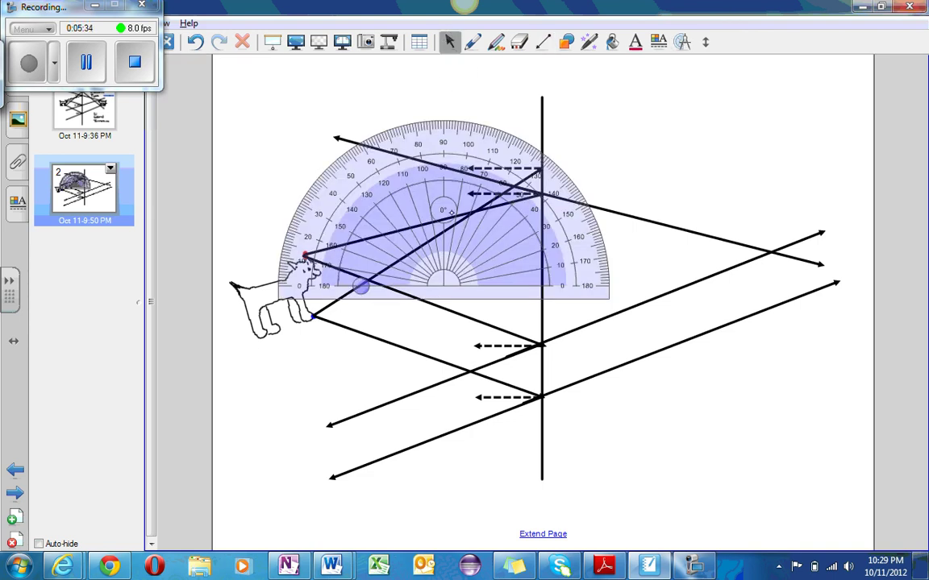
left_click_drag(452, 212, 547, 120)
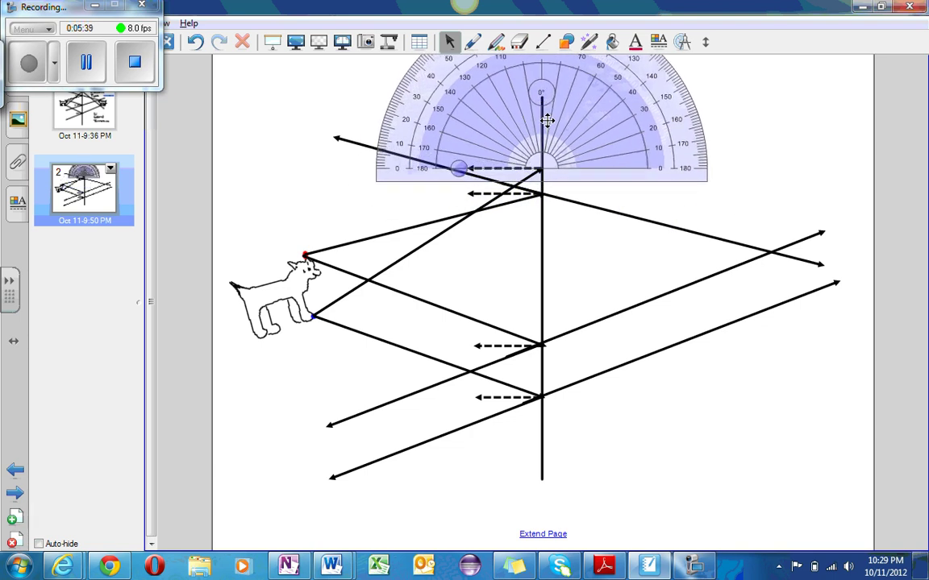
left_click(649, 170)
left_click_drag(654, 167, 659, 170)
left_click(653, 169)
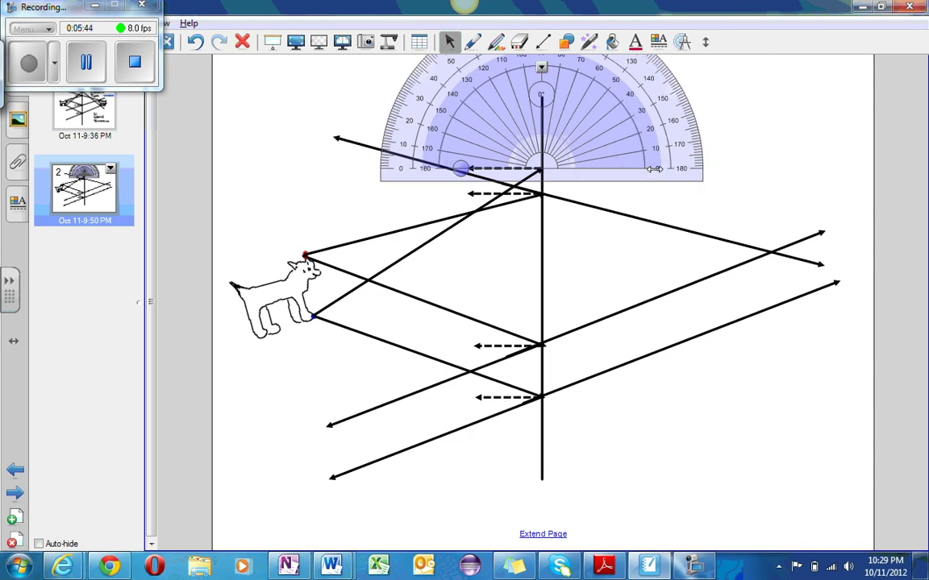
- Rotate the protractor to 180° to measure the upper paw ray's incoming angle, recentre it on the hit point, and rotate it back to 0°
mouse_move(657, 169)
left_click_drag(657, 168, 500, 170)
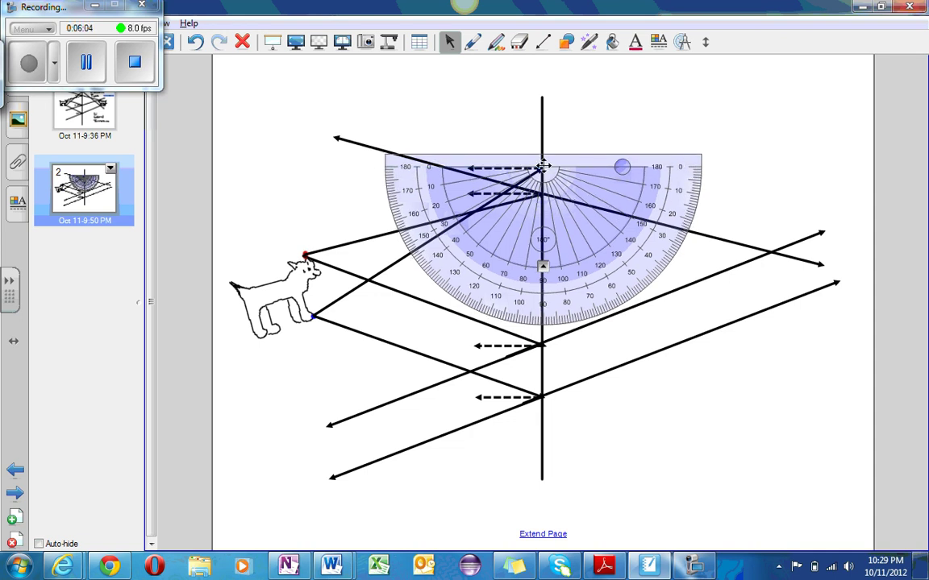
left_click_drag(548, 173, 546, 174)
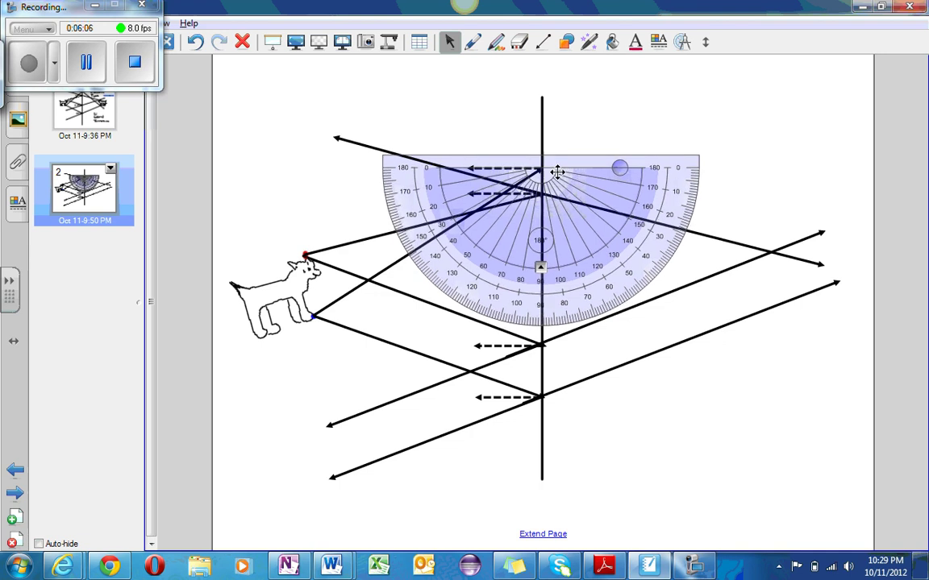
left_click_drag(367, 152, 713, 163)
left_click_drag(441, 173, 443, 161)
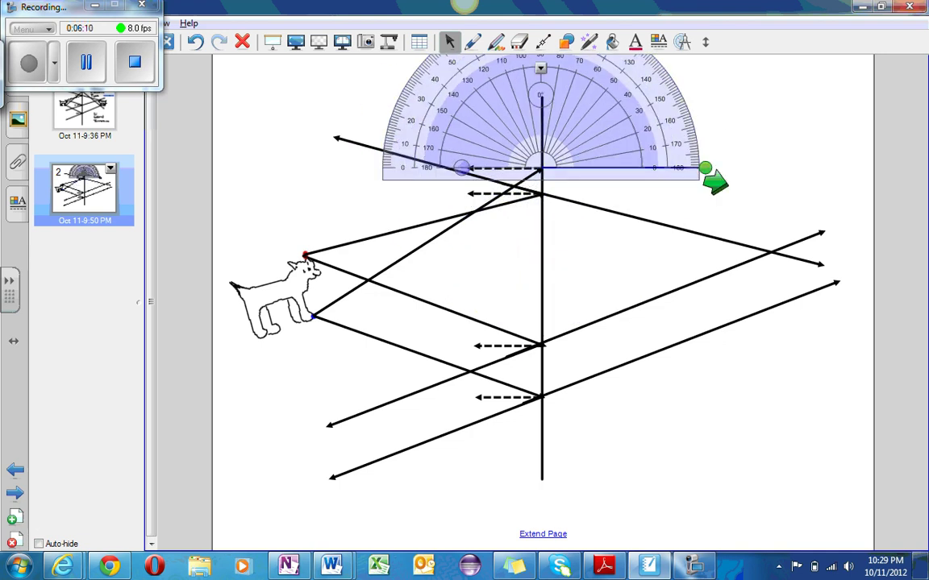
- Draw the upper paw ray's reflected ray as a solid arrow from its hit point past the protractor's edge, and fine-tune its tip
left_click(542, 41)
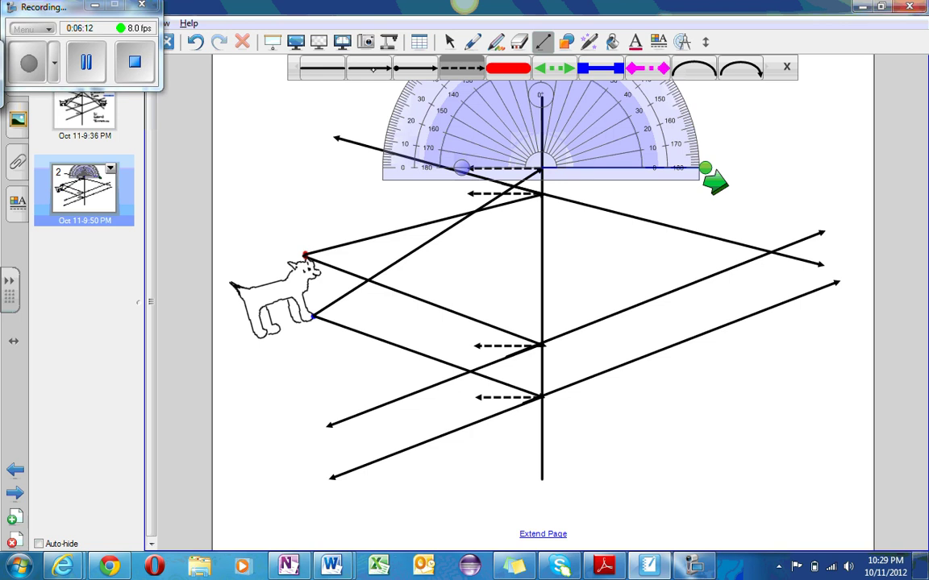
left_click(369, 68)
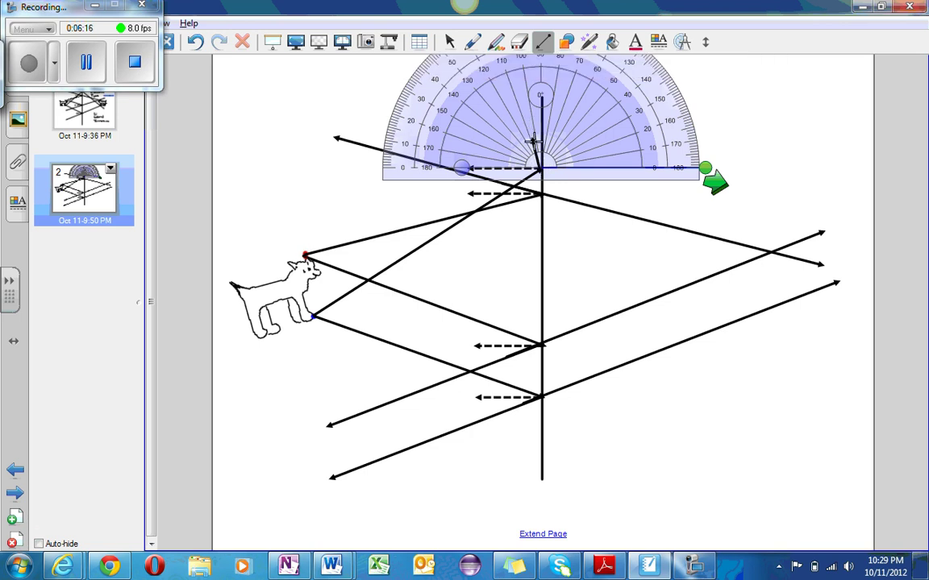
left_click(450, 41)
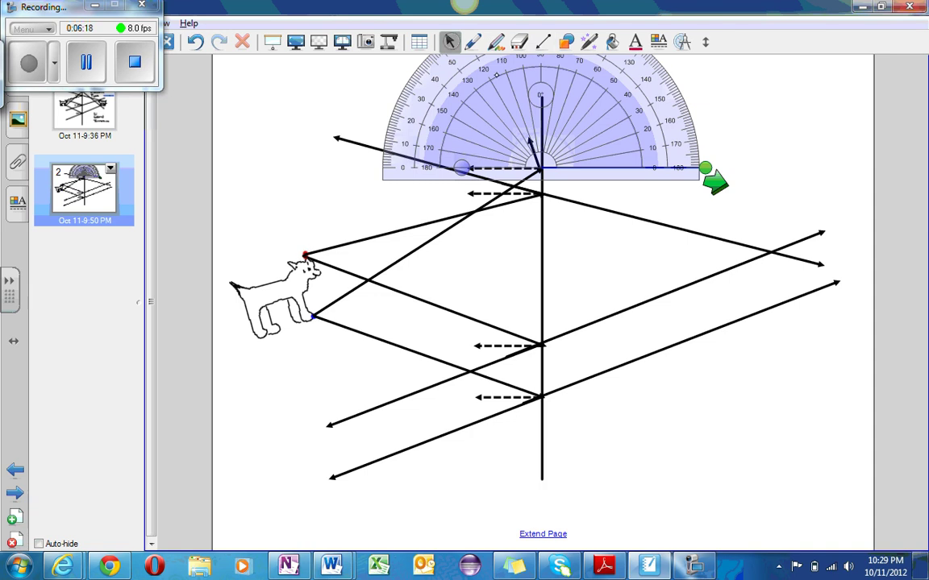
left_click(531, 145)
left_click(543, 41)
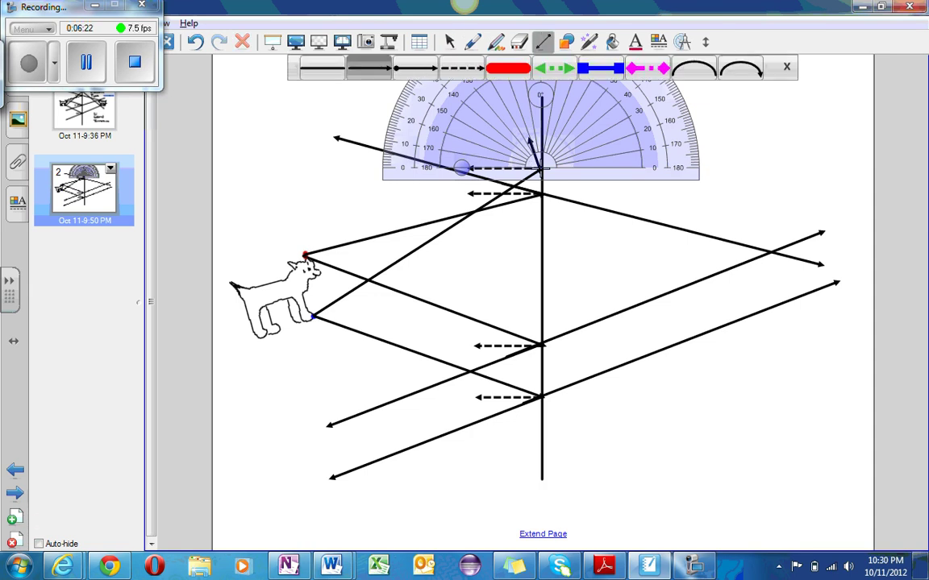
left_click_drag(540, 168, 388, 70)
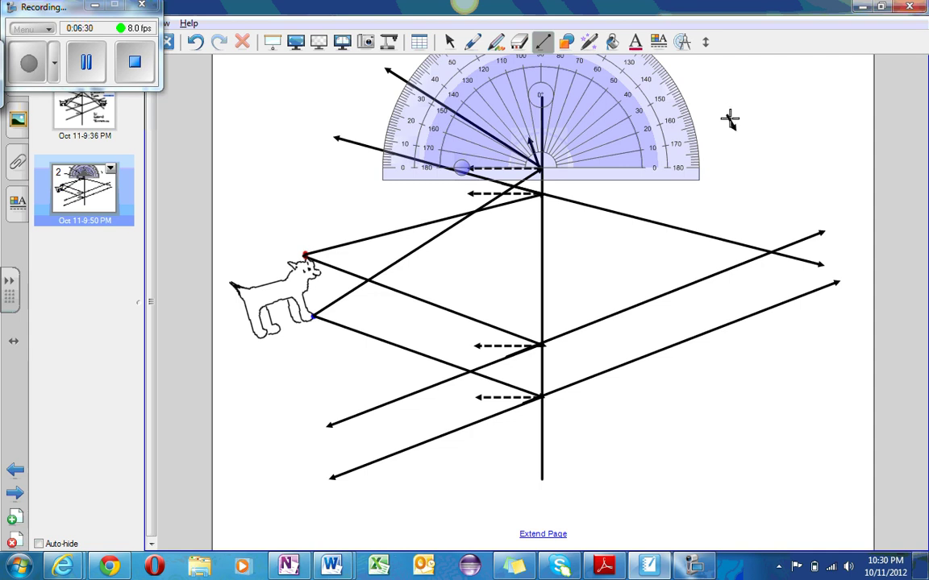
left_click(449, 41)
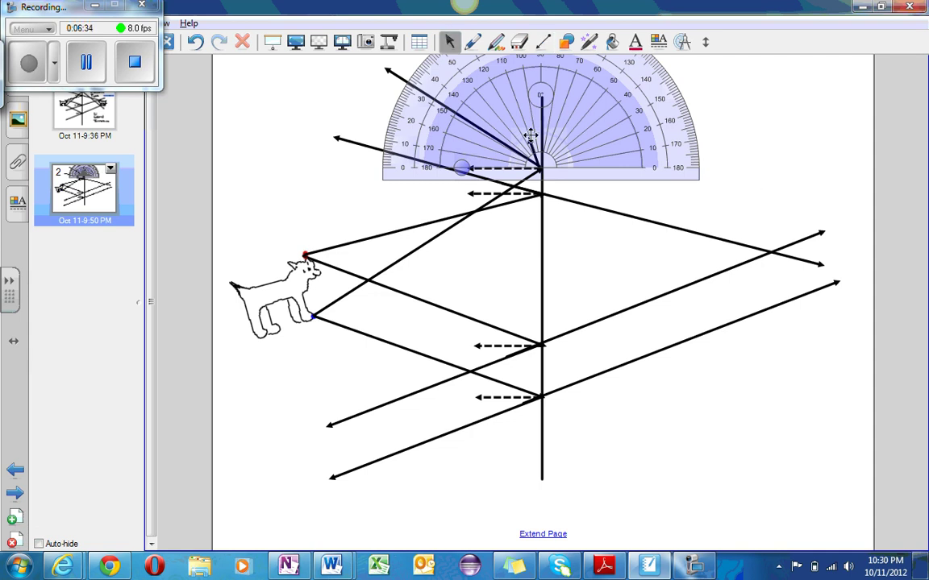
left_click(391, 73)
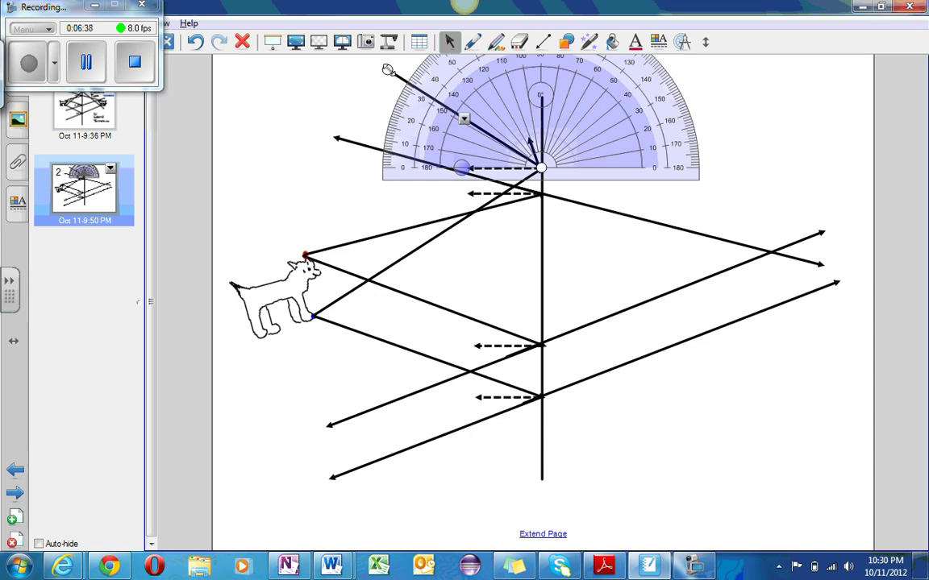
left_click_drag(388, 70, 386, 70)
left_click_drag(386, 70, 386, 67)
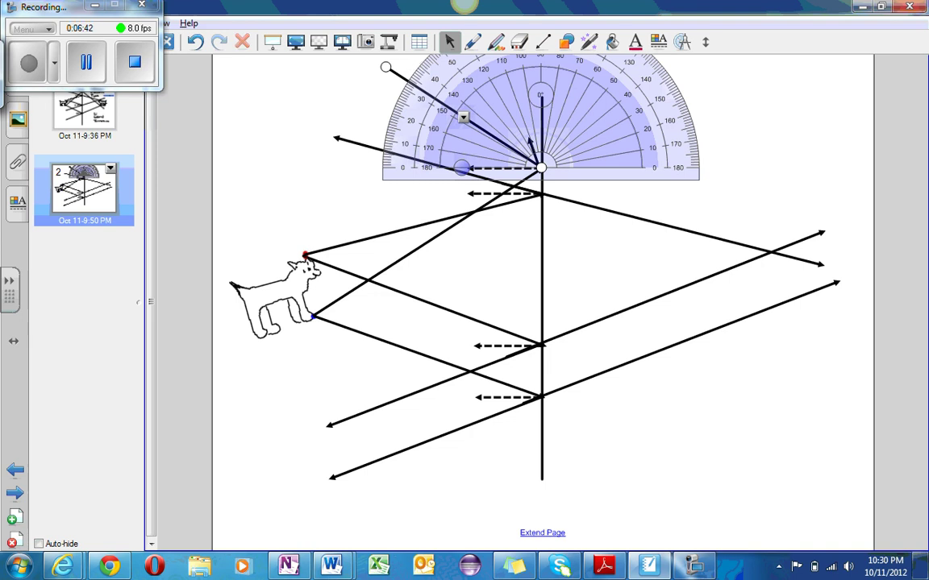
- Delete the protractor and the short stray arrow at the upper paw ray's hit point
left_click(557, 77)
left_click(617, 95)
key("Delete")
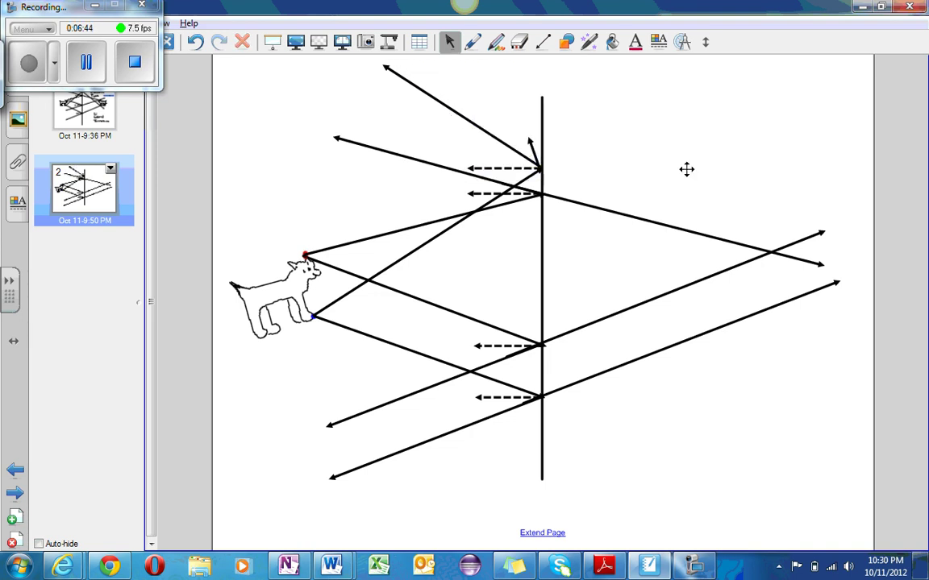
left_click(536, 154)
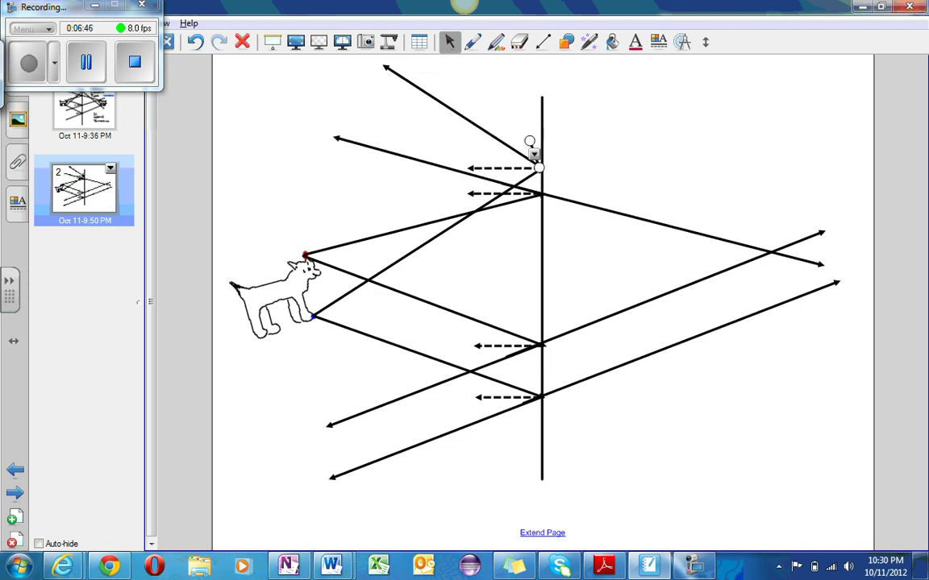
key("Delete")
- Extend the upper paw ray's reflected ray behind the mirror with a solid arrow that crosses the lower paw ray's extension
left_click(542, 41)
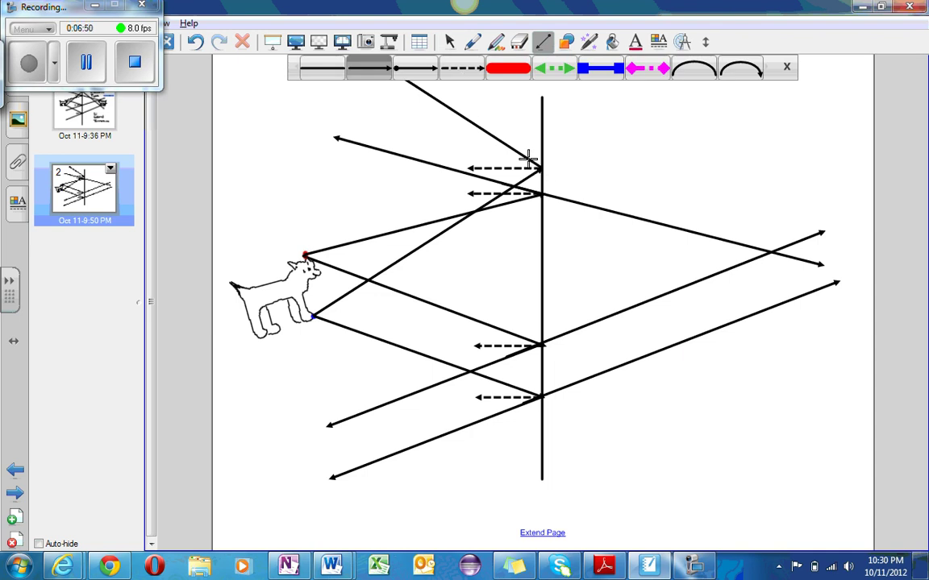
mouse_move(544, 167)
left_mouse_down()
mouse_move(759, 280)
mouse_move(824, 329)
left_mouse_up()
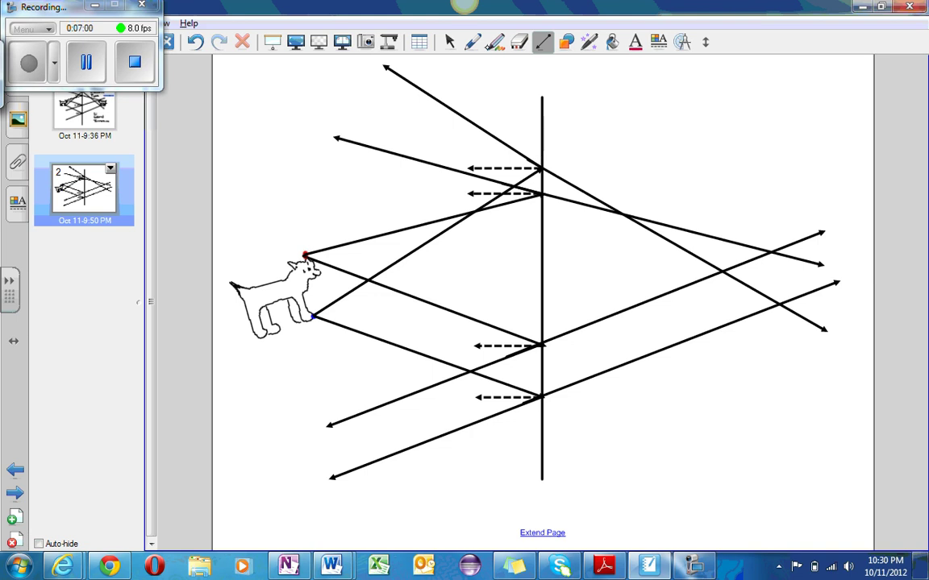
left_click(450, 42)
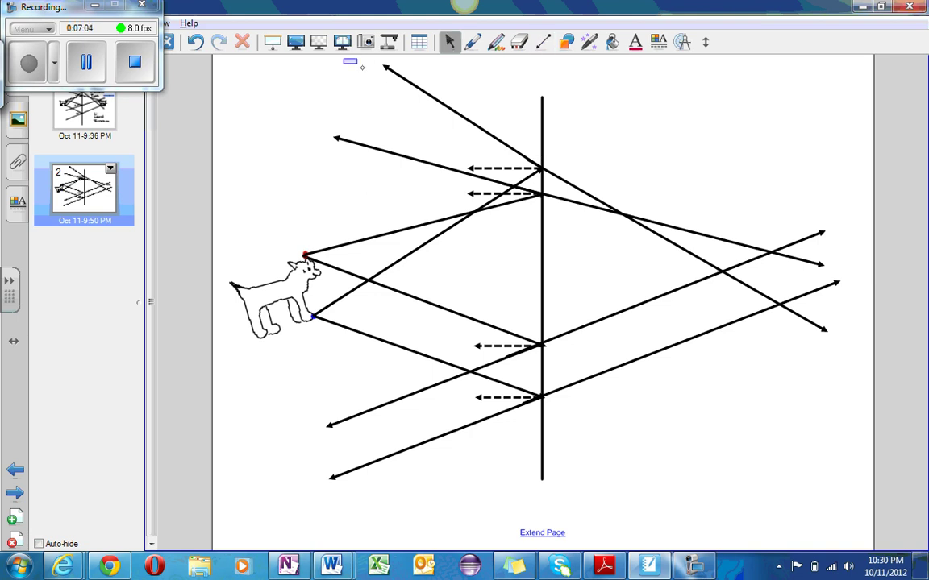
left_click_drag(362, 67, 379, 89)
left_click_drag(271, 479, 323, 505)
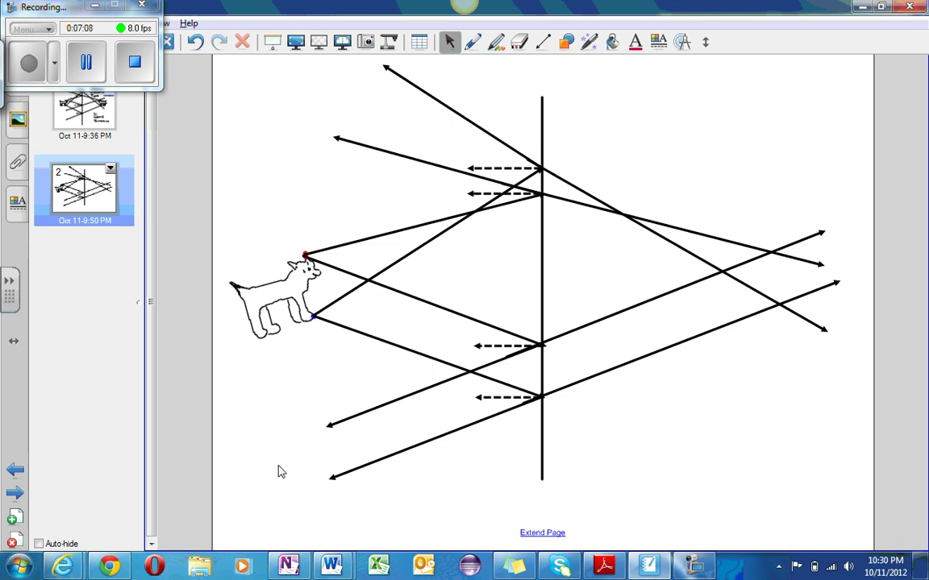
left_click_drag(287, 475, 334, 501)
left_click_drag(352, 60, 375, 73)
mouse_move(340, 245)
left_mouse_down()
mouse_move(359, 250)
mouse_move(362, 239)
mouse_move(340, 243)
left_mouse_up()
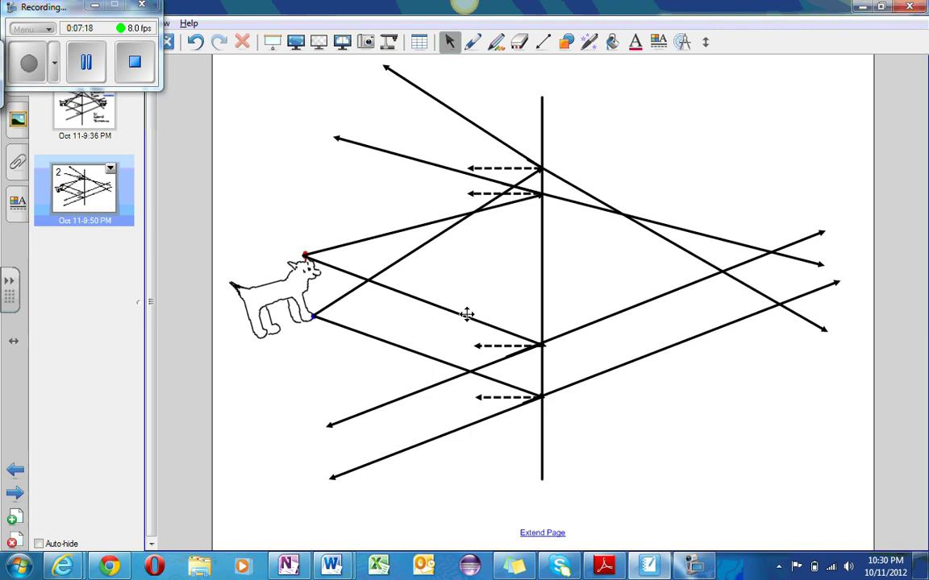
left_click_drag(325, 348, 408, 313)
left_click_drag(441, 267, 381, 249)
- Try flipping the original dog drawing left/right and undo the flip
left_click(271, 298)
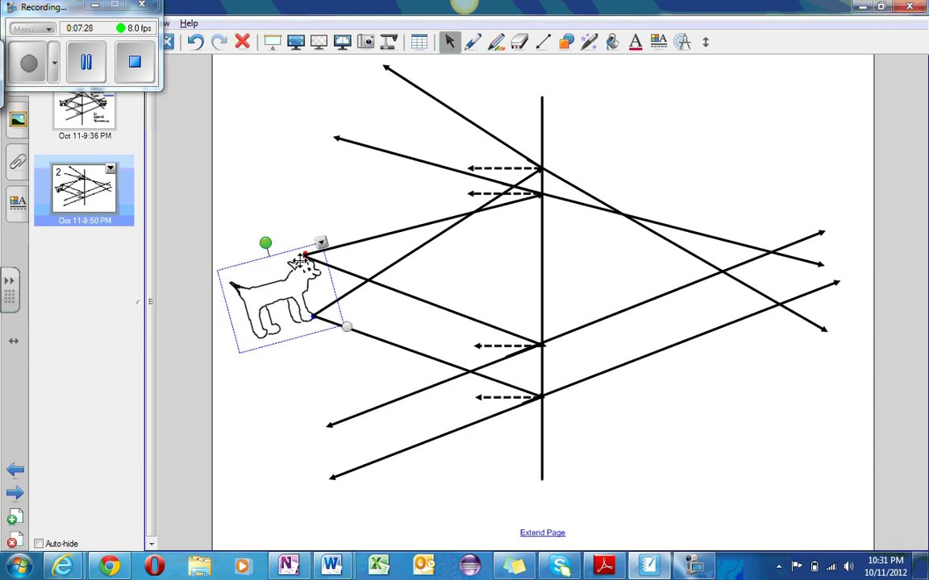
left_click(321, 243)
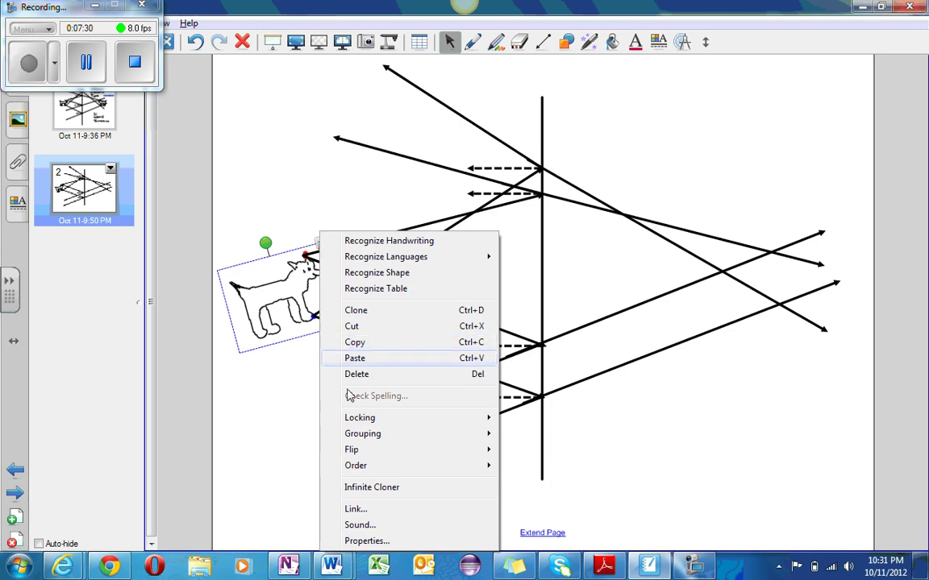
mouse_move(362, 456)
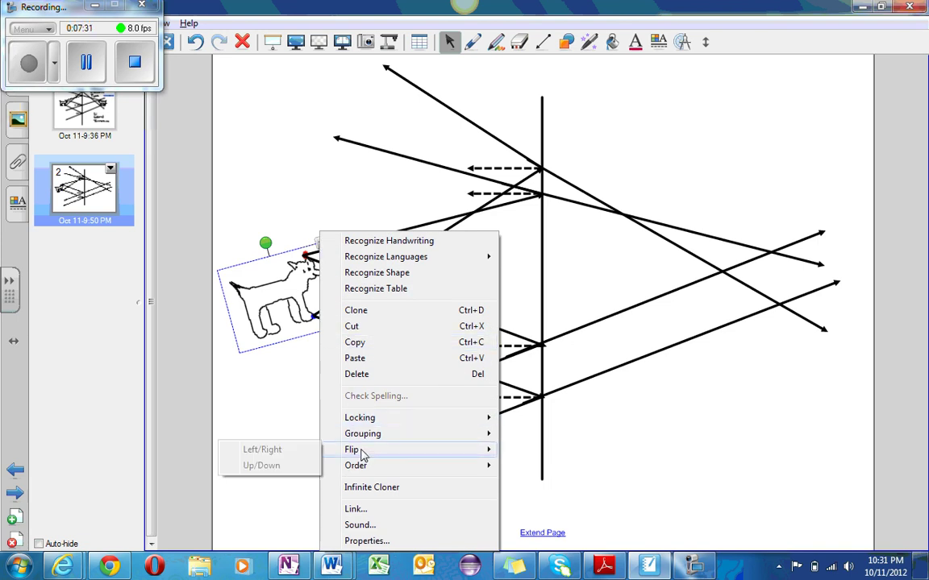
left_click(315, 449)
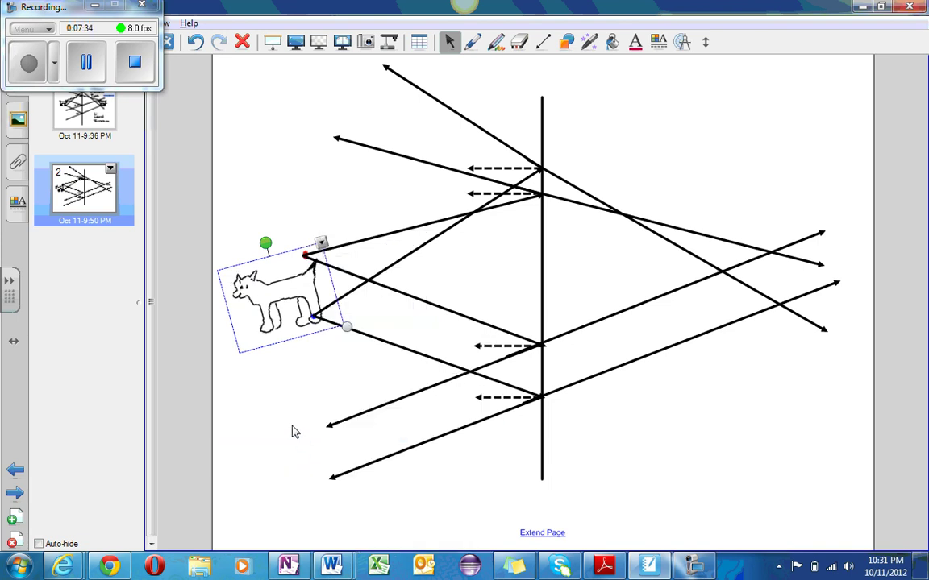
key("ctrl+z")
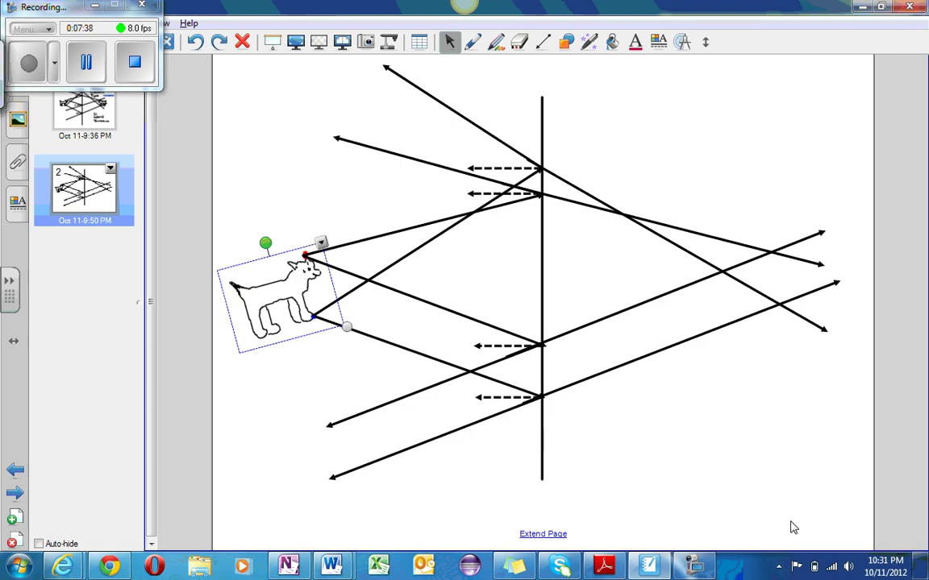
- Paste a copy of the dog, place it below the ray extensions behind the mirror, and flip it left/right
left_click(757, 473)
key("ctrl+v")
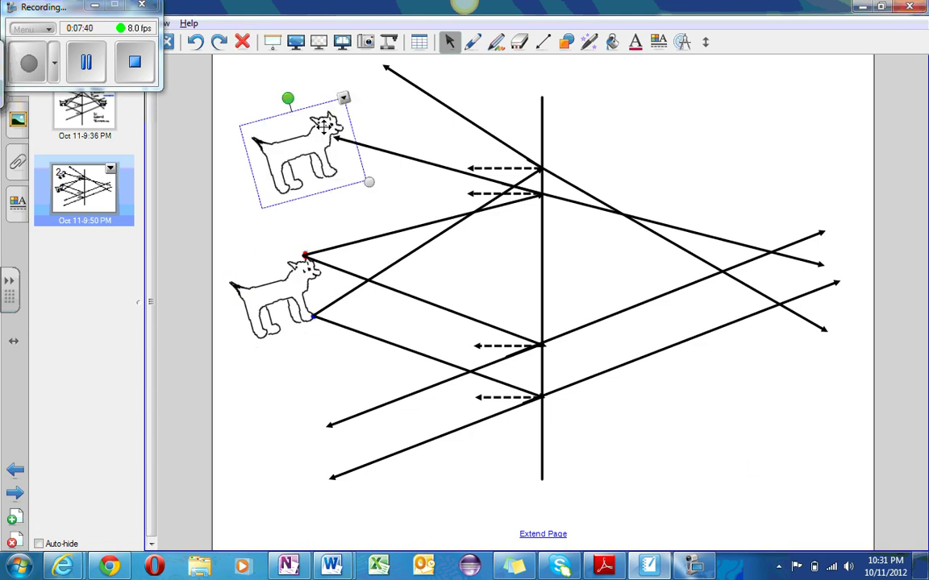
left_click_drag(337, 160, 835, 453)
left_click(767, 357)
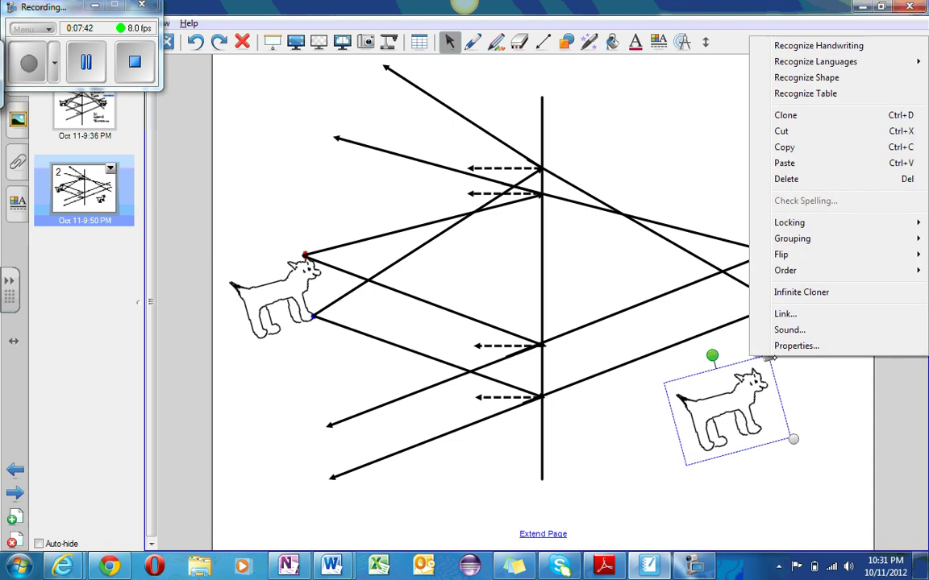
mouse_move(790, 256)
left_click(692, 251)
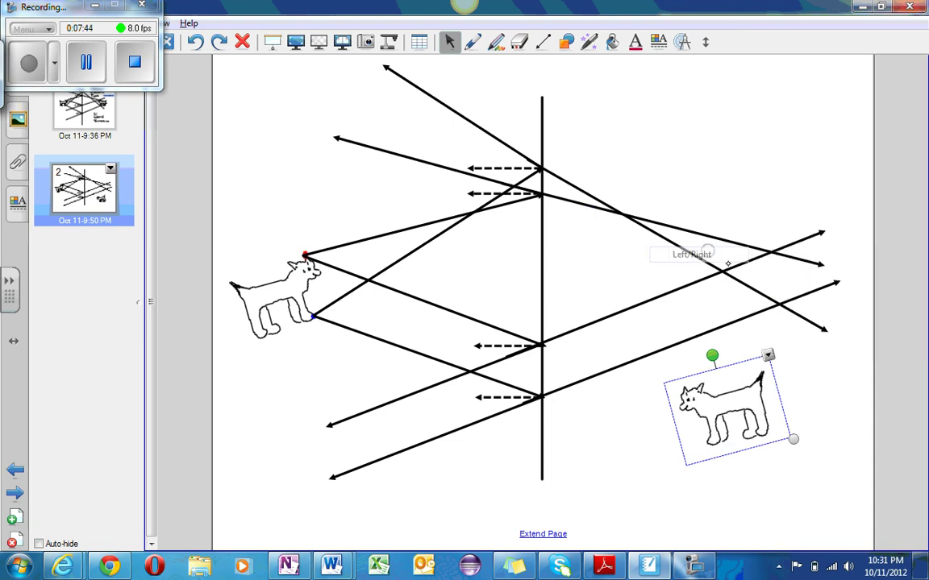
- Move the flipped dog onto the ray crossings behind the mirror, with its ear and front paw at the two image points
left_click_drag(739, 401, 829, 271)
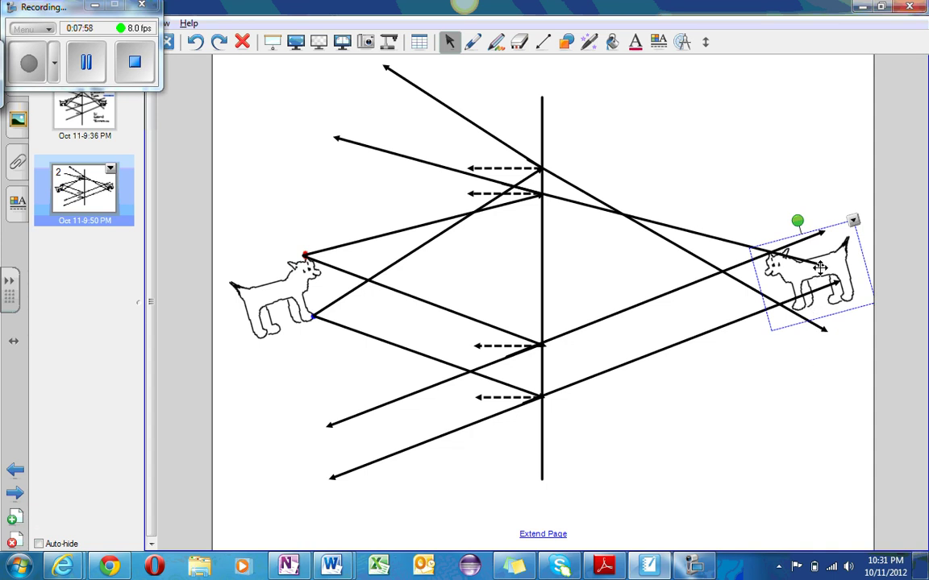
left_click_drag(820, 268, 820, 267)
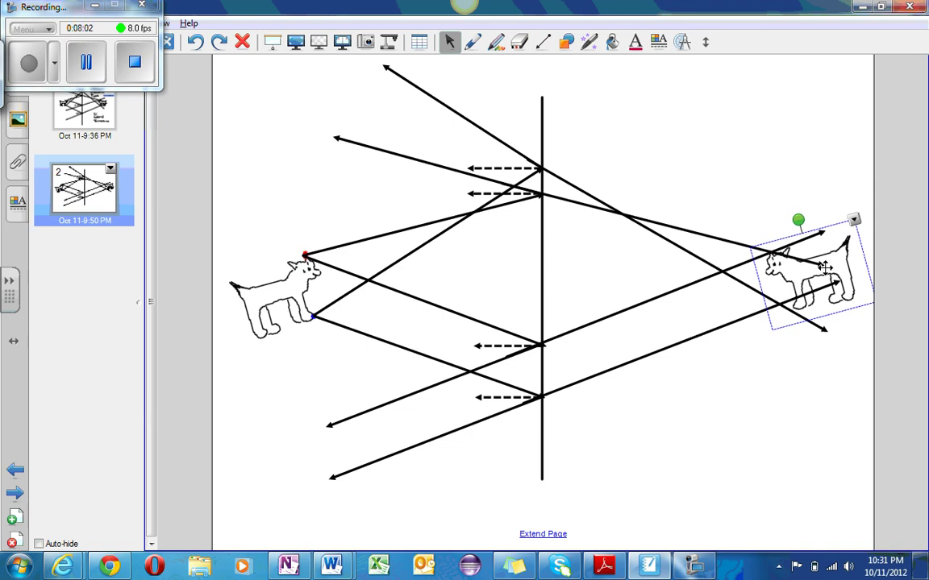
left_click(786, 333)
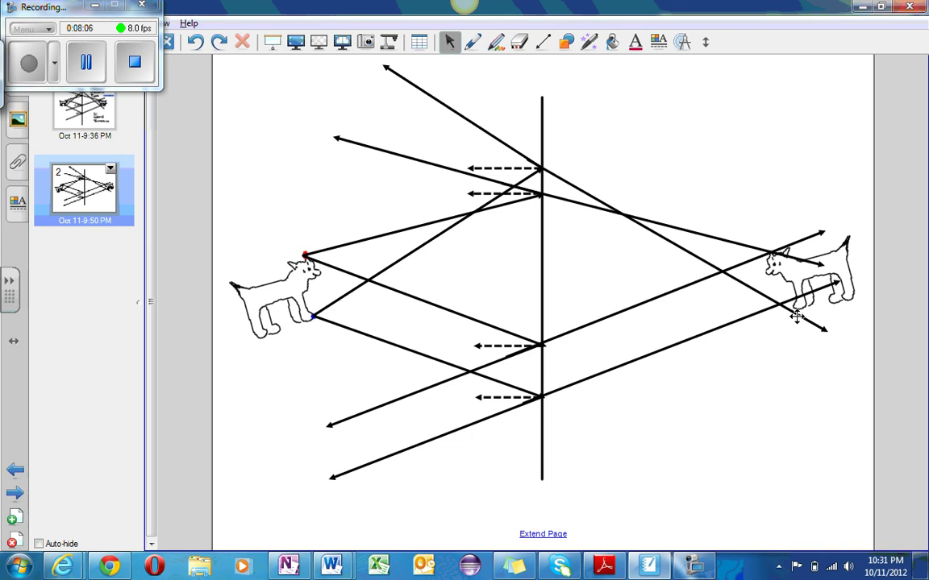
- Adjust the end points of both paw ray extensions so they cross at the image dog's front paw
left_click(801, 318)
left_click_drag(823, 331, 830, 326)
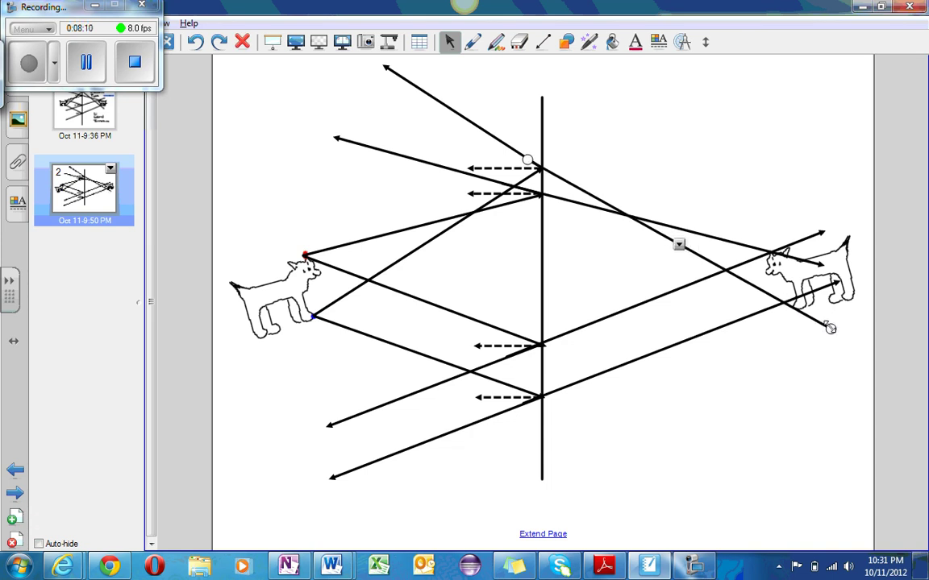
left_click(647, 357)
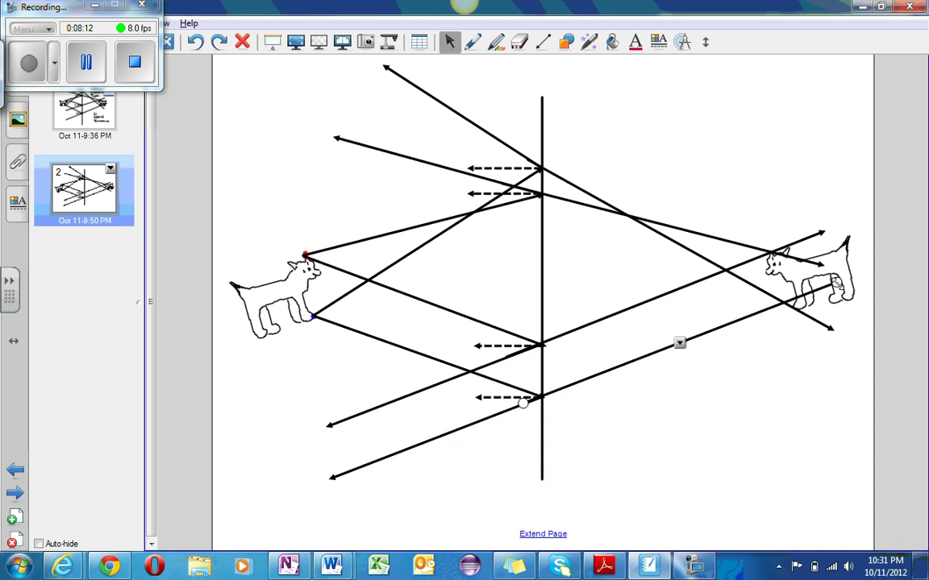
left_click_drag(836, 284, 844, 286)
left_click(784, 382)
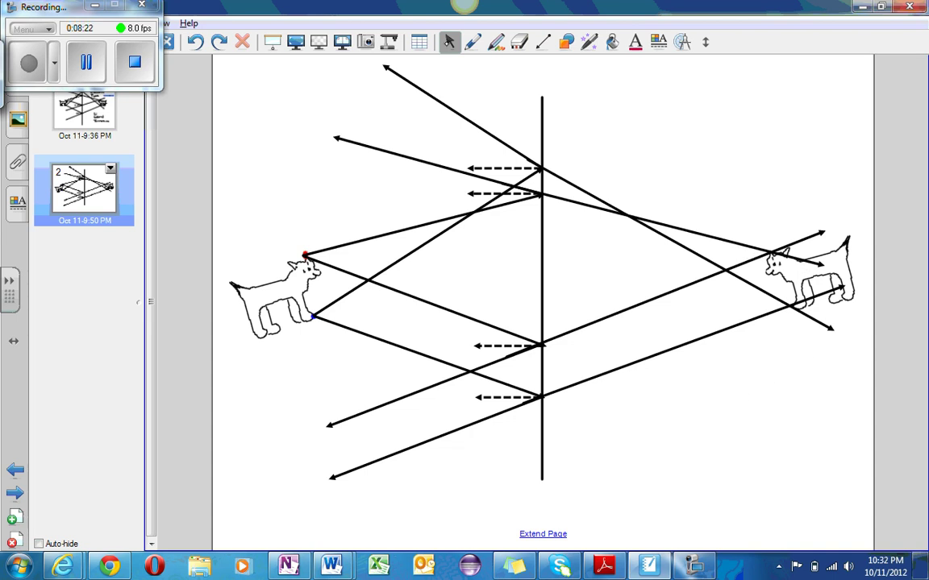
- Handwrite the letters S, A, L, T in black down the space above the image dog, and "Li" below the dog
left_click(473, 41)
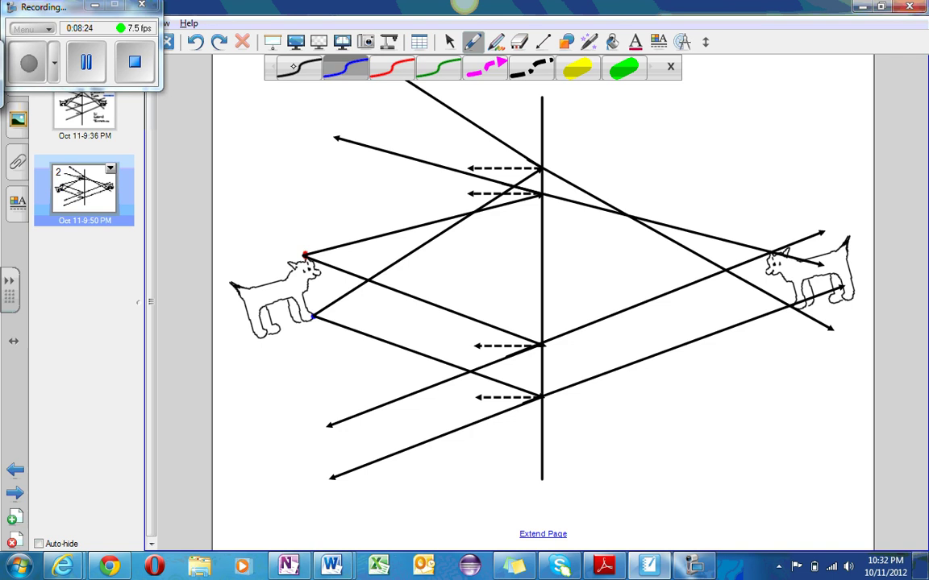
left_click(295, 68)
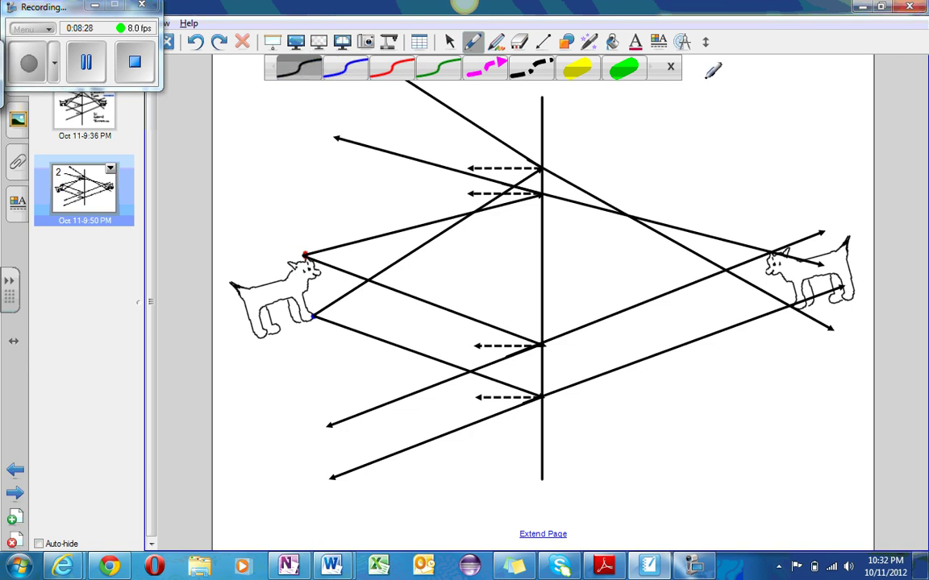
left_click_drag(695, 91, 703, 88)
mouse_move(691, 127)
left_mouse_down()
mouse_move(708, 127)
mouse_move(711, 184)
left_mouse_up()
left_click_drag(702, 184, 701, 208)
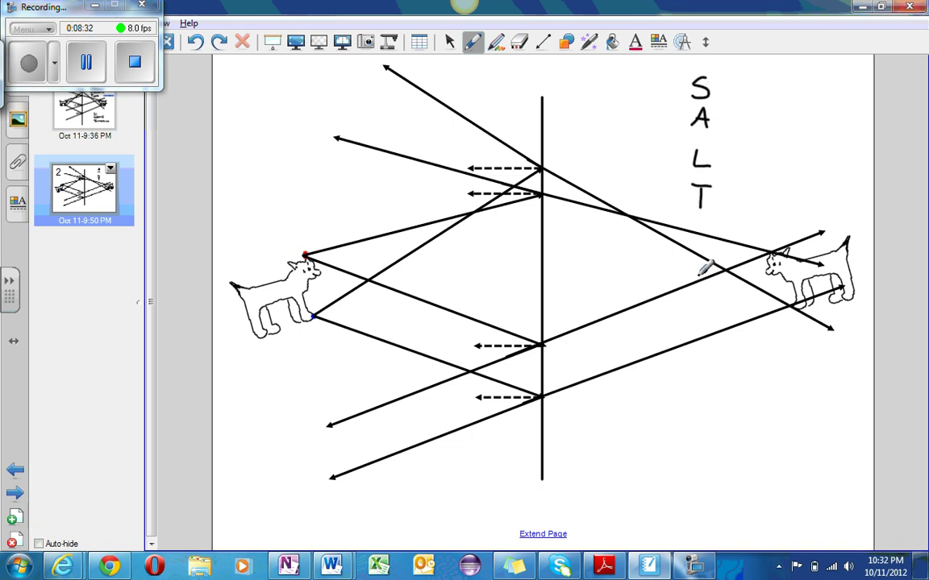
left_click_drag(681, 381, 705, 399)
left_click(704, 381)
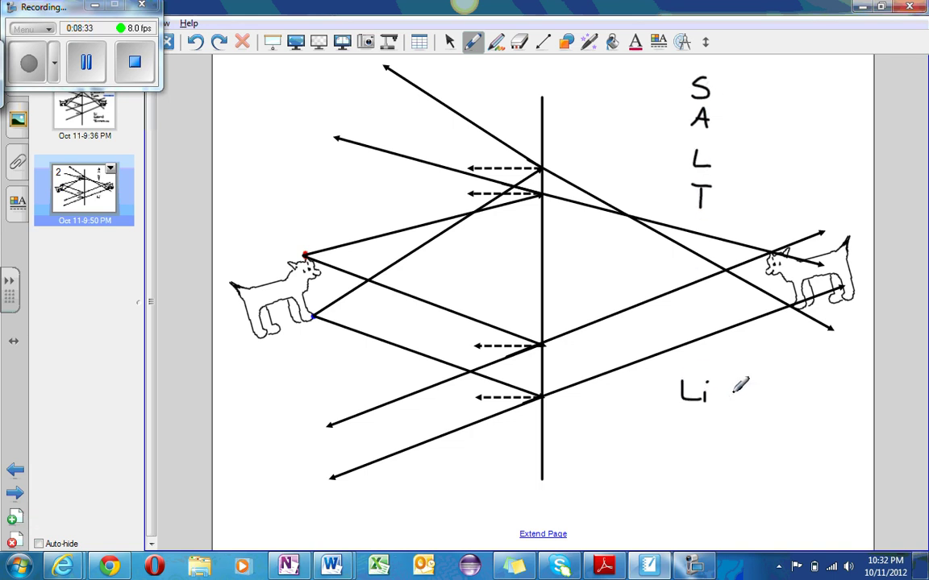
- Complete the handwritten S to read "Size" and the A to read "Atitude"
left_click(719, 77)
mouse_move(718, 84)
left_mouse_down()
mouse_move(718, 97)
mouse_move(769, 101)
left_mouse_up()
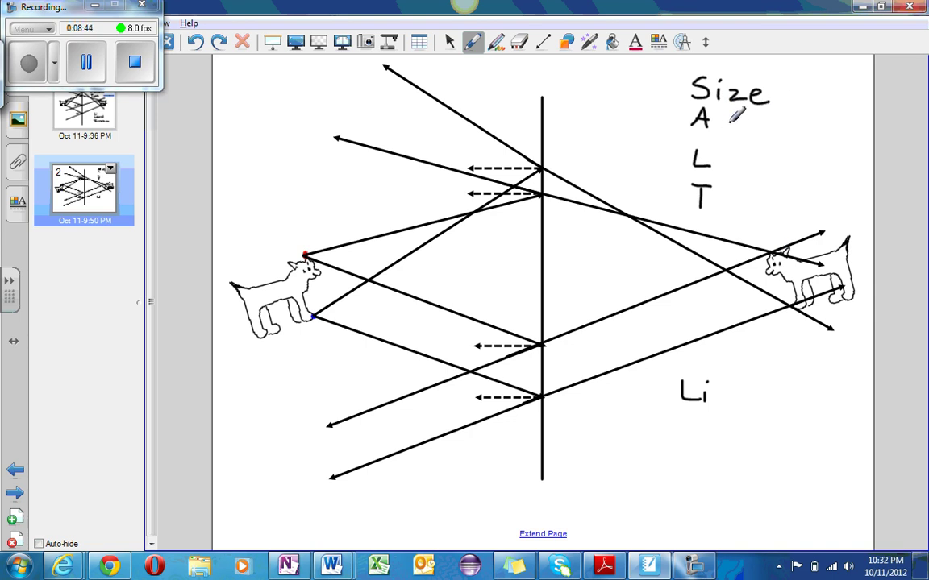
mouse_move(719, 108)
left_mouse_down()
mouse_move(720, 128)
mouse_move(726, 116)
left_mouse_up()
mouse_move(733, 120)
left_mouse_down()
mouse_move(743, 129)
mouse_move(772, 117)
mouse_move(803, 131)
left_mouse_up()
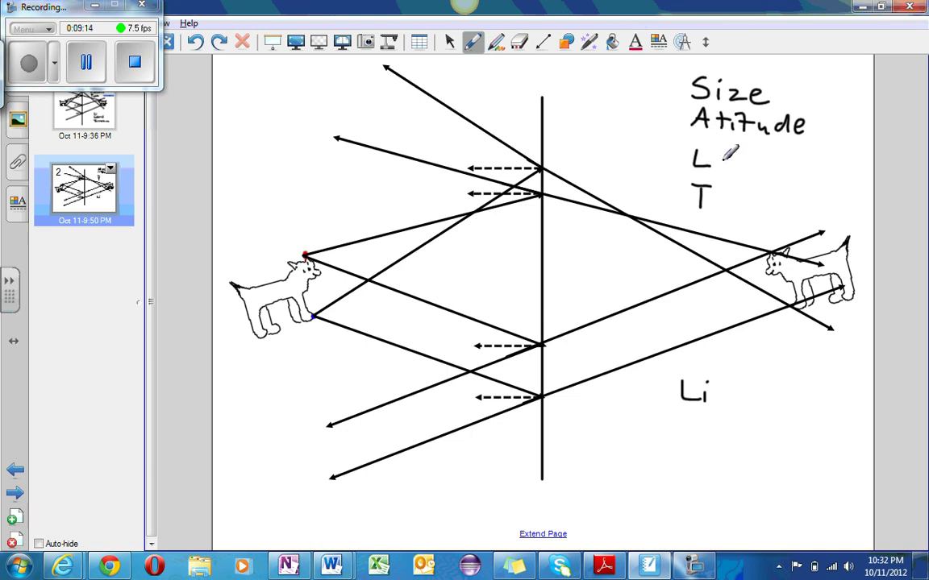
- Complete the handwritten L to read "Location", erasing the misspelled "ta" and rewriting the ending, and complete the T to read "Type"
mouse_move(728, 154)
left_mouse_down()
mouse_move(719, 143)
mouse_move(748, 141)
mouse_move(770, 152)
mouse_move(769, 164)
left_mouse_up()
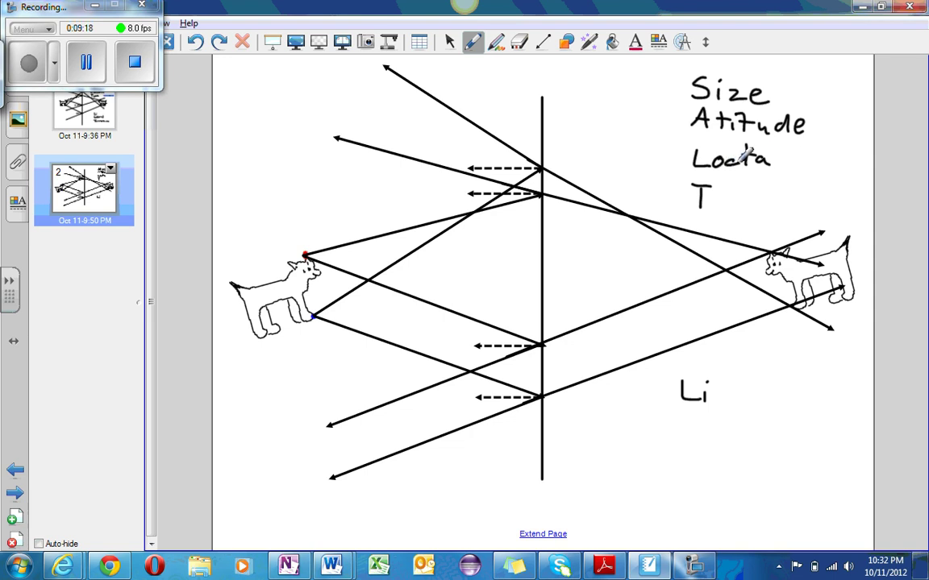
left_click(518, 41)
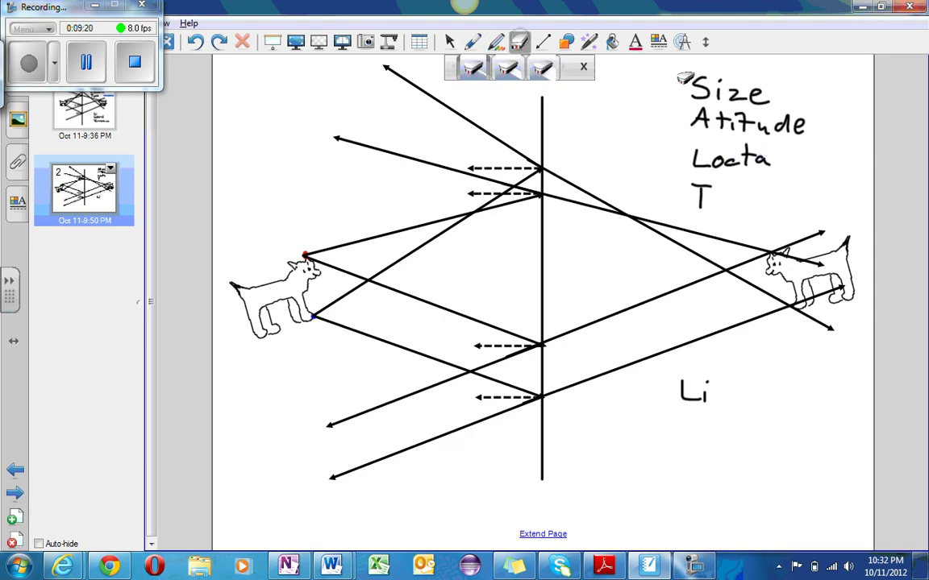
mouse_move(750, 153)
left_mouse_down()
mouse_move(763, 151)
mouse_move(750, 155)
left_mouse_up()
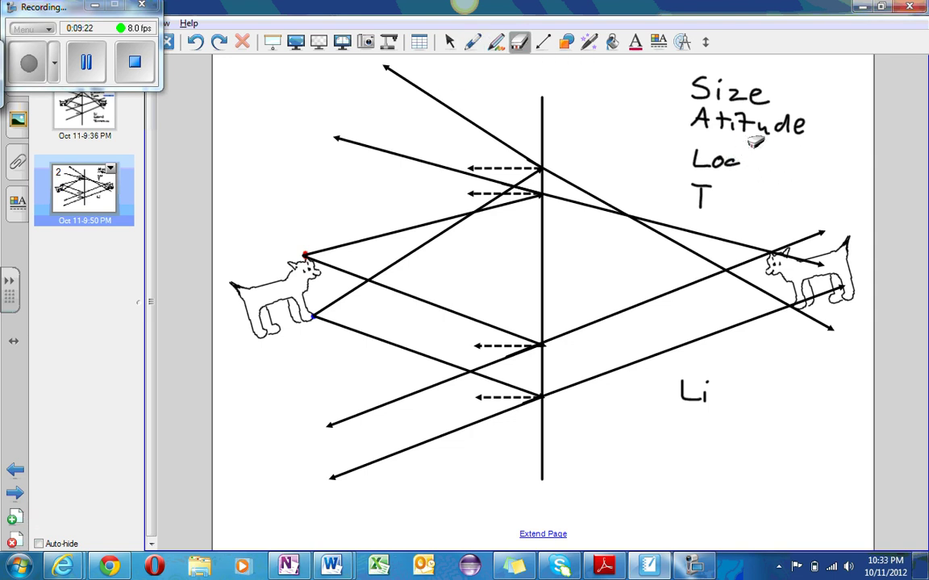
left_click(473, 41)
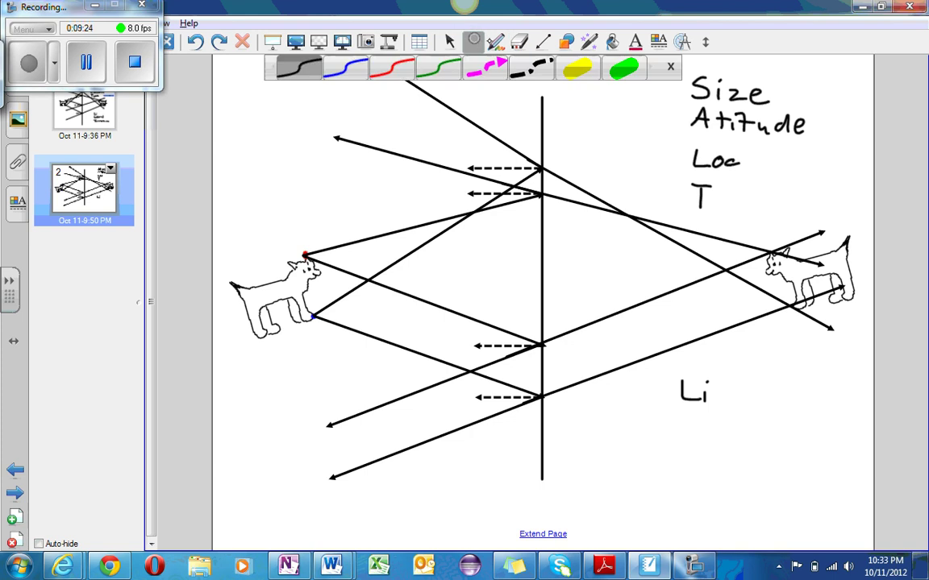
left_click_drag(752, 155, 762, 167)
left_click_drag(756, 157, 810, 168)
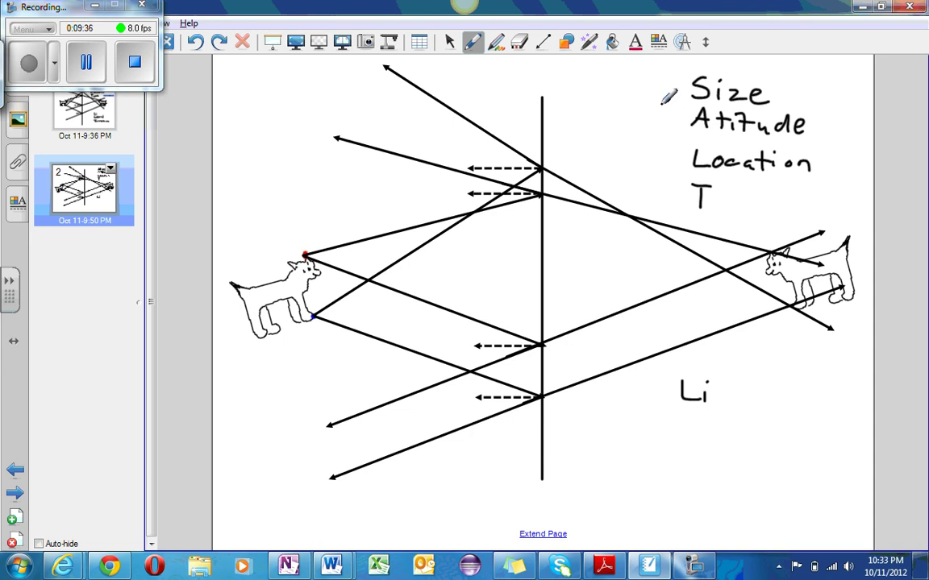
mouse_move(713, 191)
left_mouse_down()
mouse_move(725, 209)
mouse_move(748, 199)
mouse_move(751, 212)
left_mouse_up()
left_click_drag(756, 201, 769, 205)
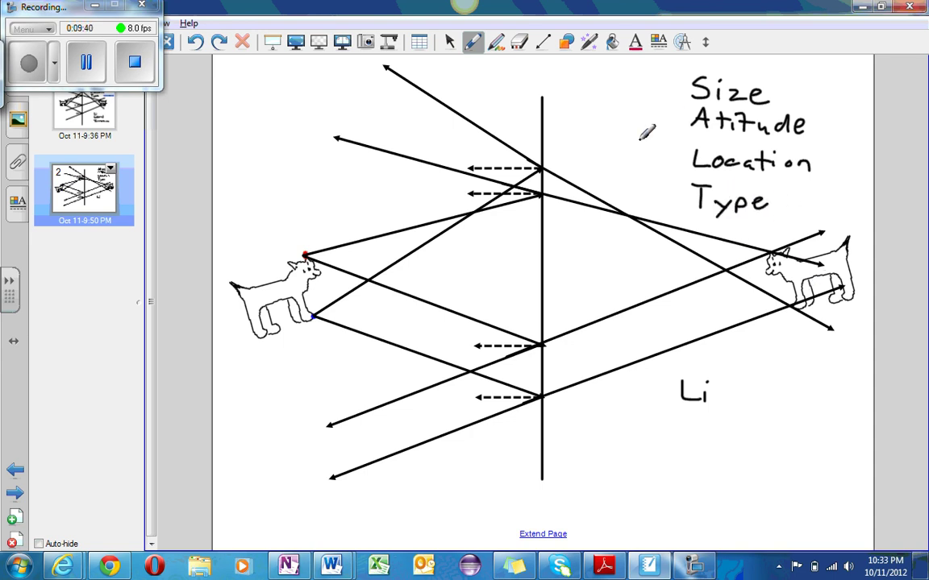
left_click(449, 41)
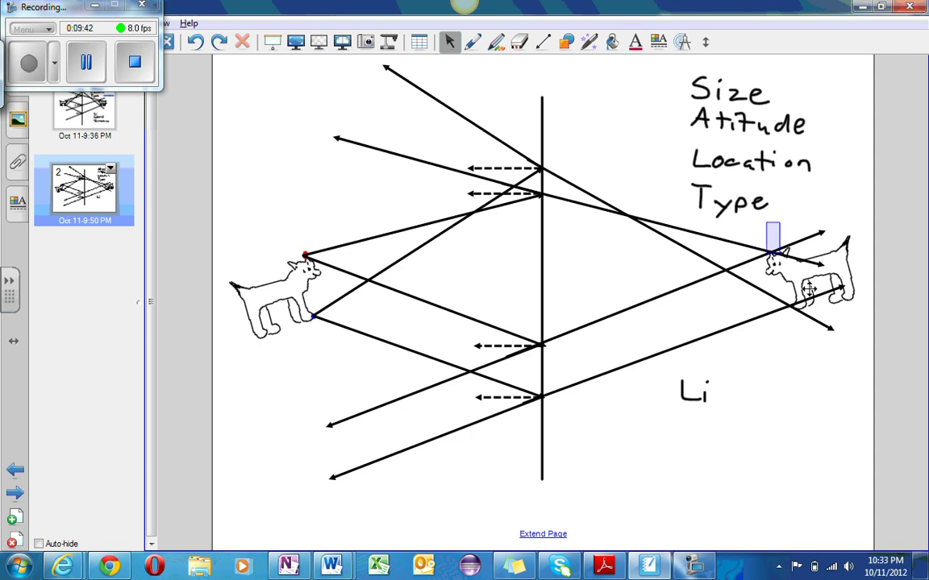
left_click(774, 242)
left_click(711, 356)
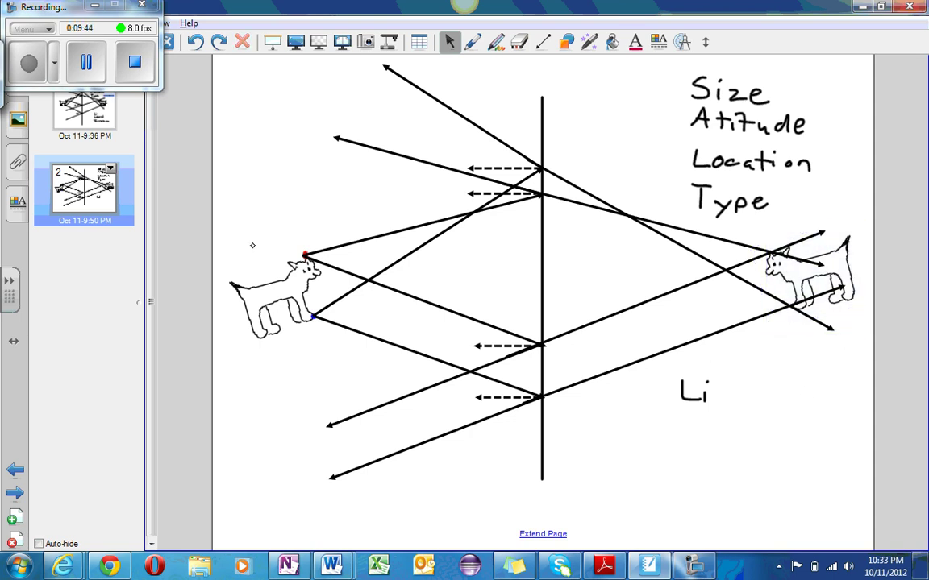
left_click_drag(208, 222, 353, 342)
left_click(758, 321)
- Handwrite "Lateral inversion" in black on two lines beneath the "Li" note below the image dog
left_click(472, 42)
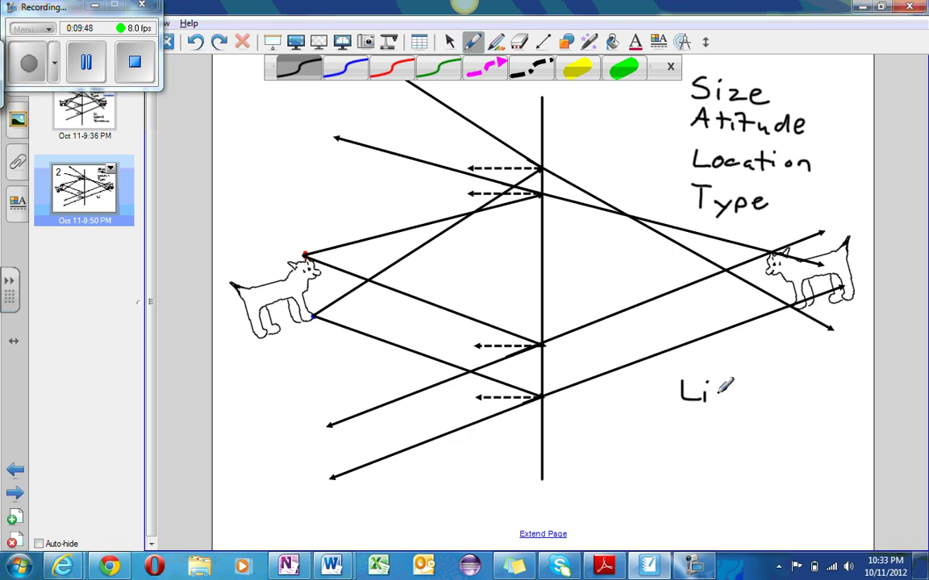
mouse_move(687, 422)
left_mouse_down()
mouse_move(690, 433)
mouse_move(724, 426)
mouse_move(786, 440)
left_mouse_up()
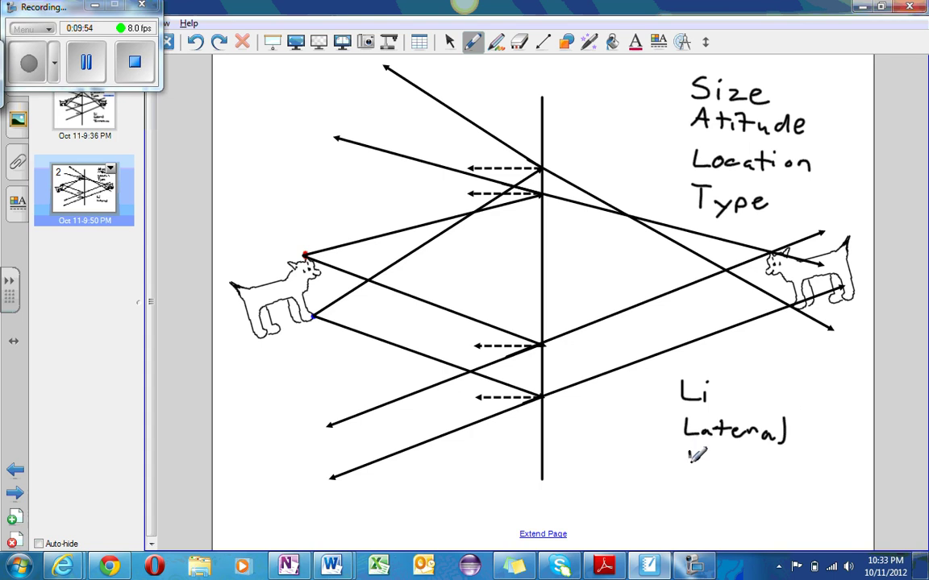
mouse_move(687, 450)
left_mouse_down()
mouse_move(688, 461)
mouse_move(730, 453)
mouse_move(792, 460)
left_mouse_up()
left_click_drag(803, 465, 807, 471)
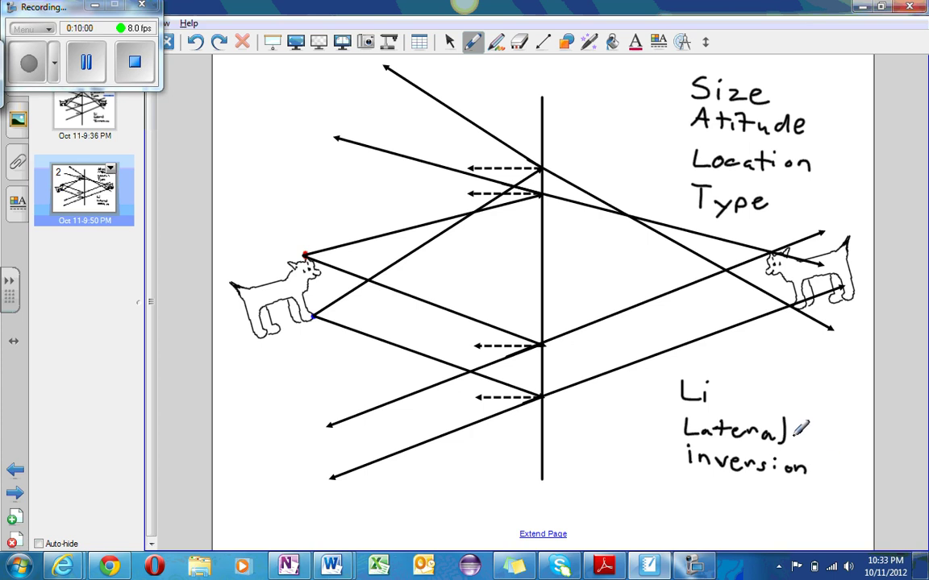